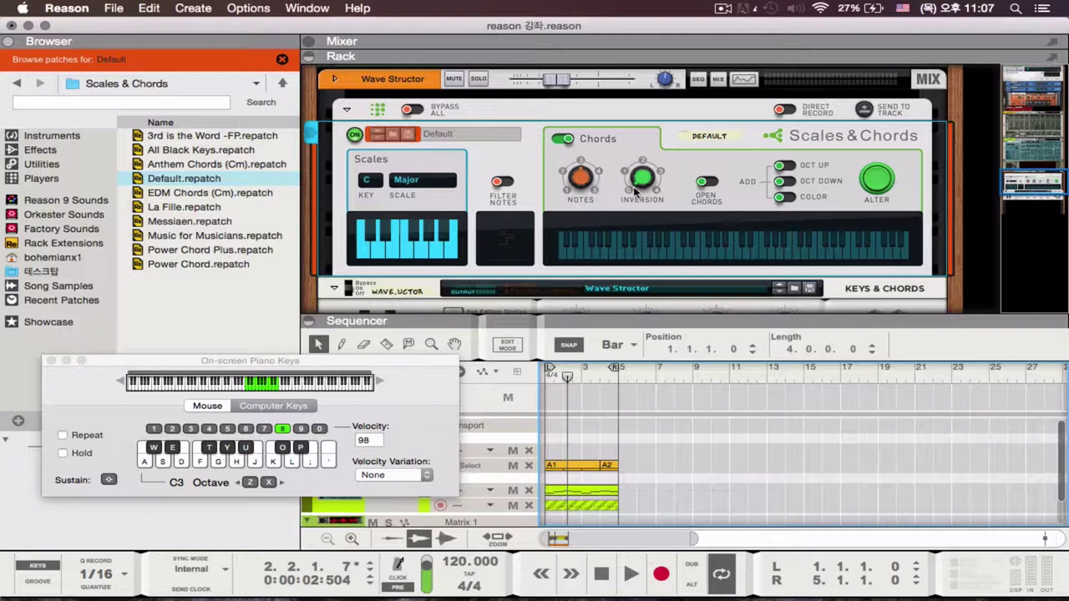
Adjust the Inversion knob of the Scales & Chords player and play the song from the start.
drag(643, 182, 639, 171)
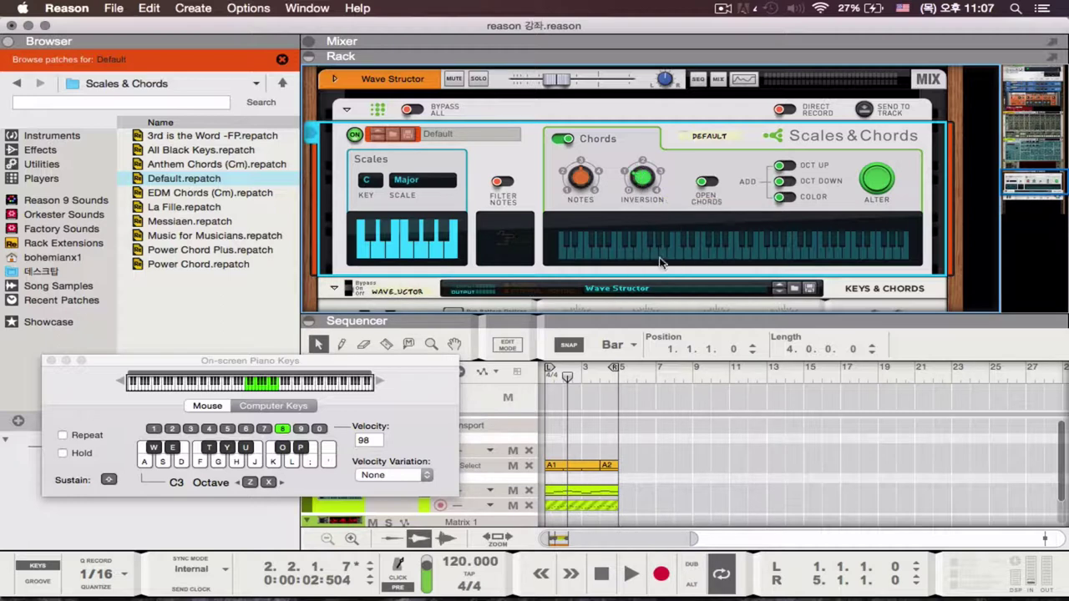
click(601, 573)
key(space)
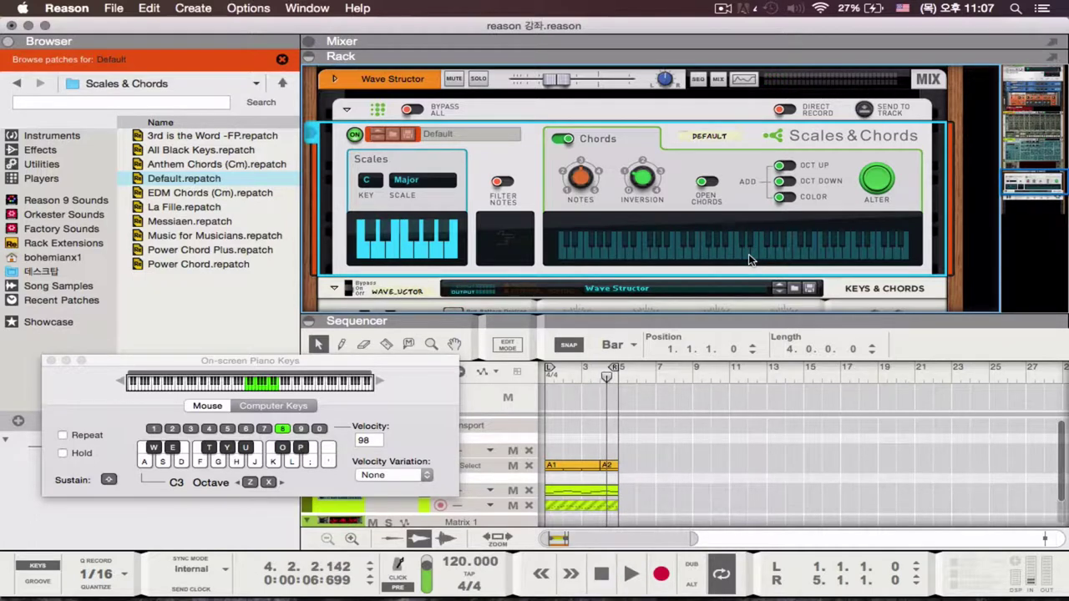
Turn on Open Chords in Scales & Chords, play the song from the start, and stop and rewind it.
click(711, 184)
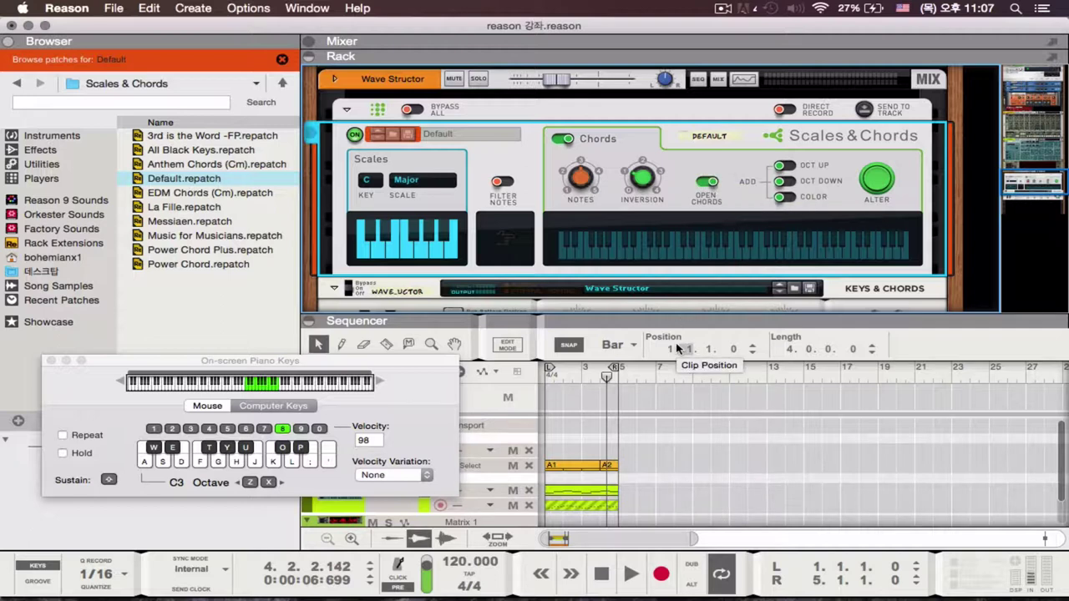
click(601, 573)
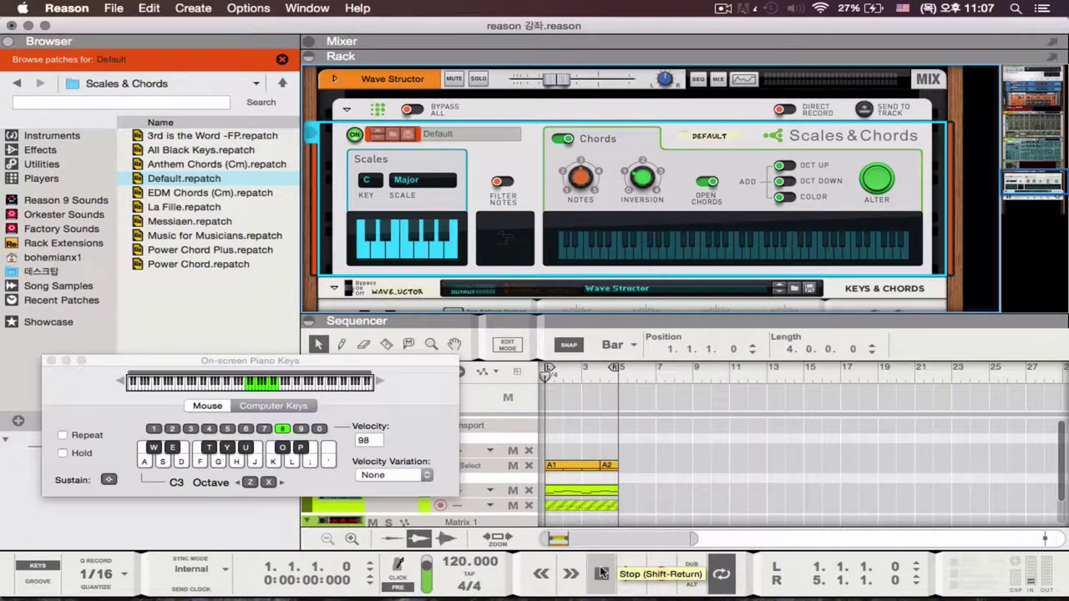
key(space)
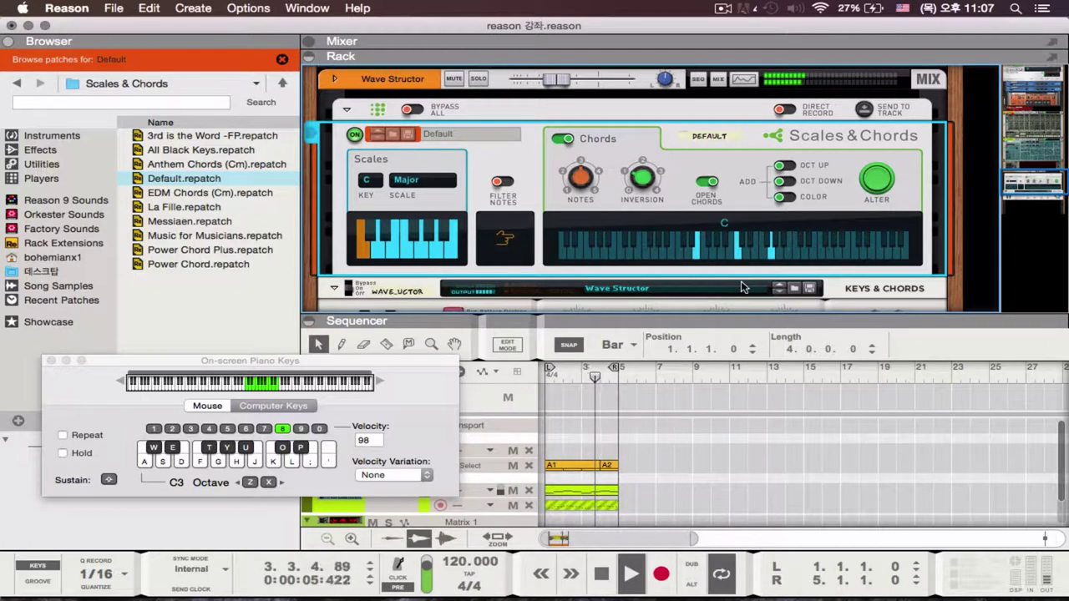
key(space)
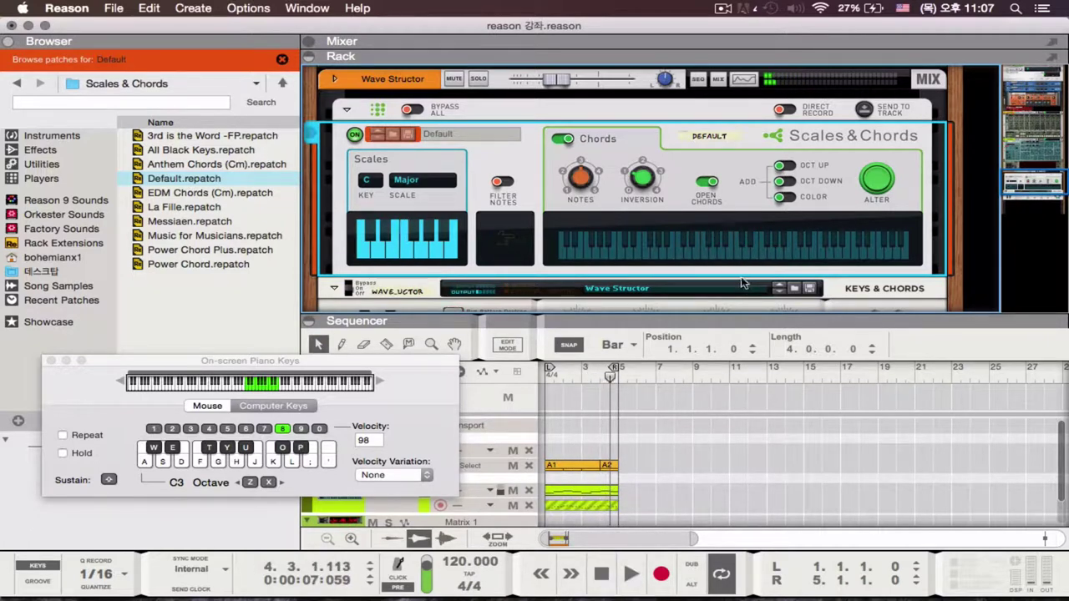
click(601, 574)
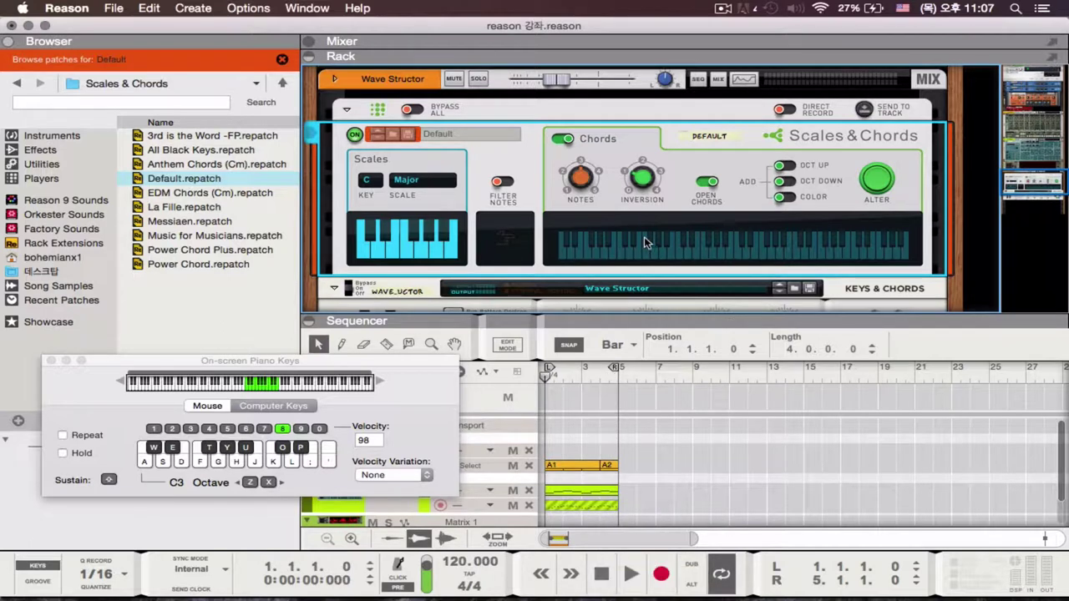
Set the chord Inversion to 2 and audition the result in playback.
mouse_move(640, 186)
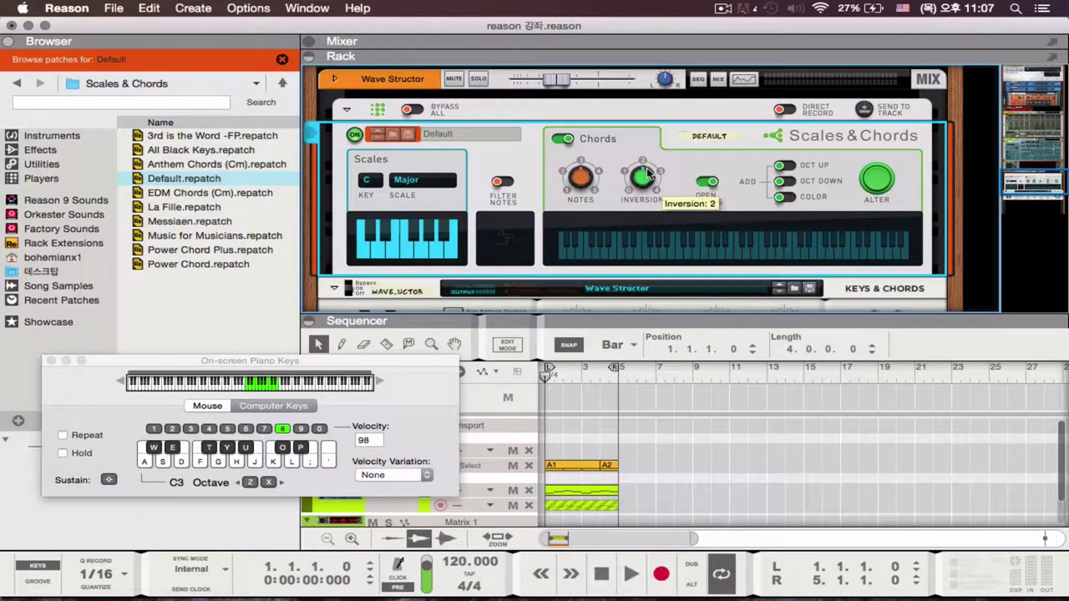
key(space)
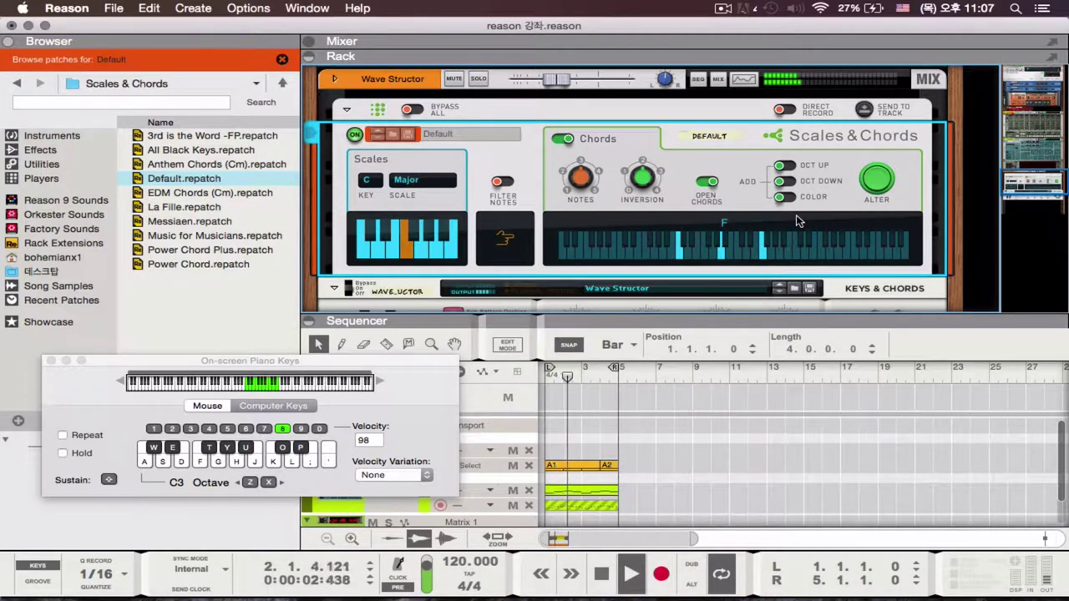
key(space)
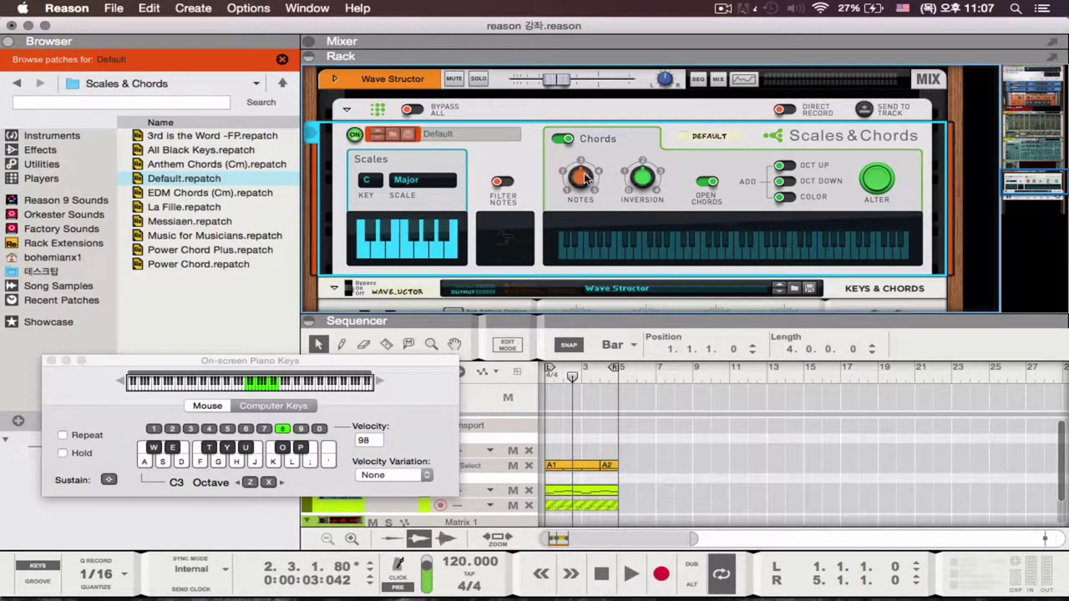
Raise the number of chord notes to 4 and play the song from the start to hear it.
mouse_move(584, 176)
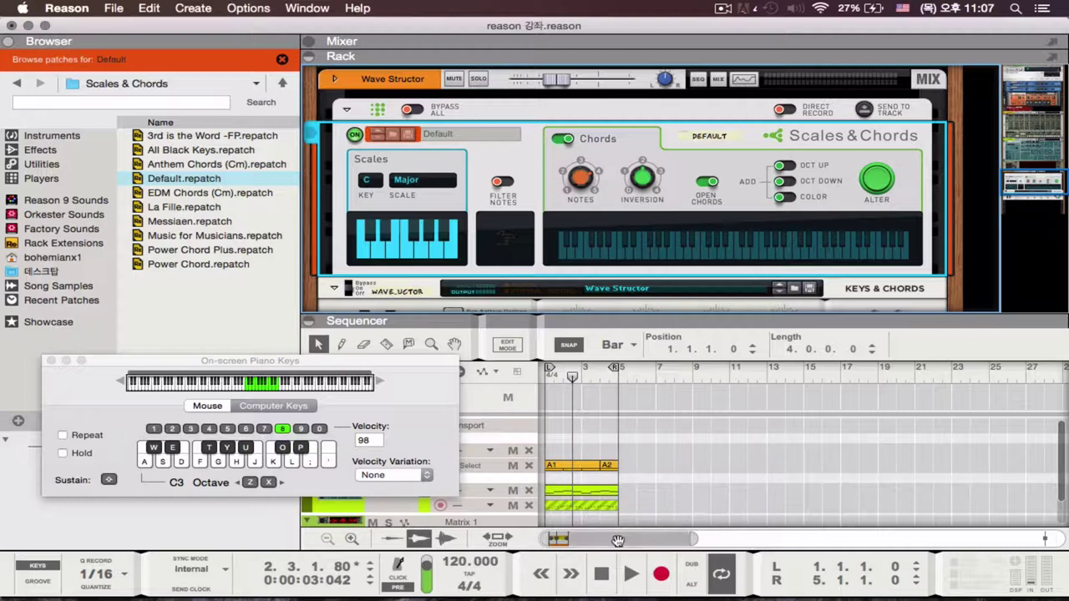
click(601, 572)
click(630, 574)
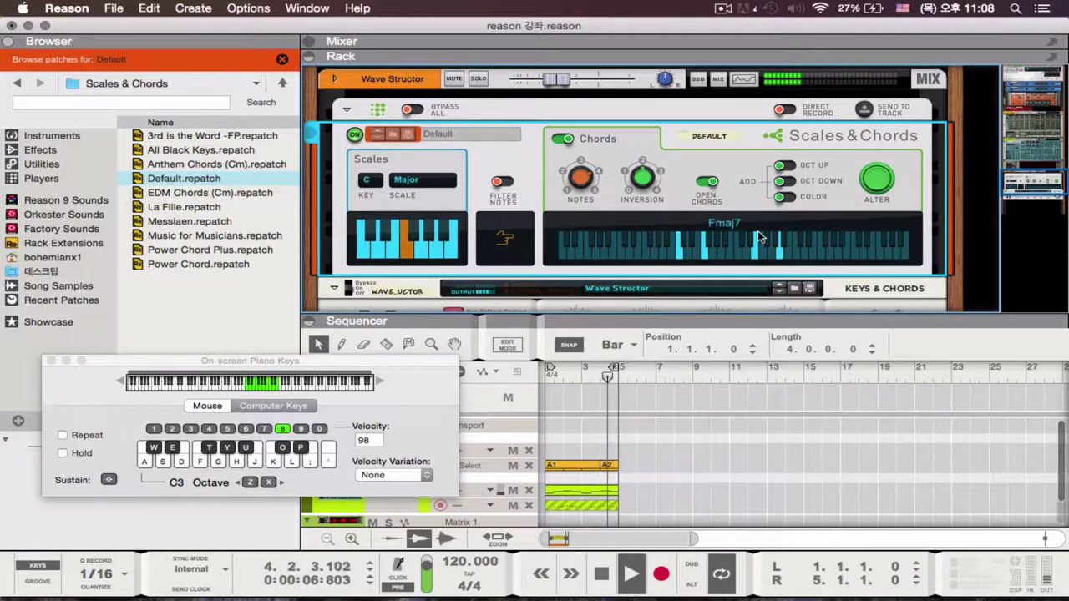
key(space)
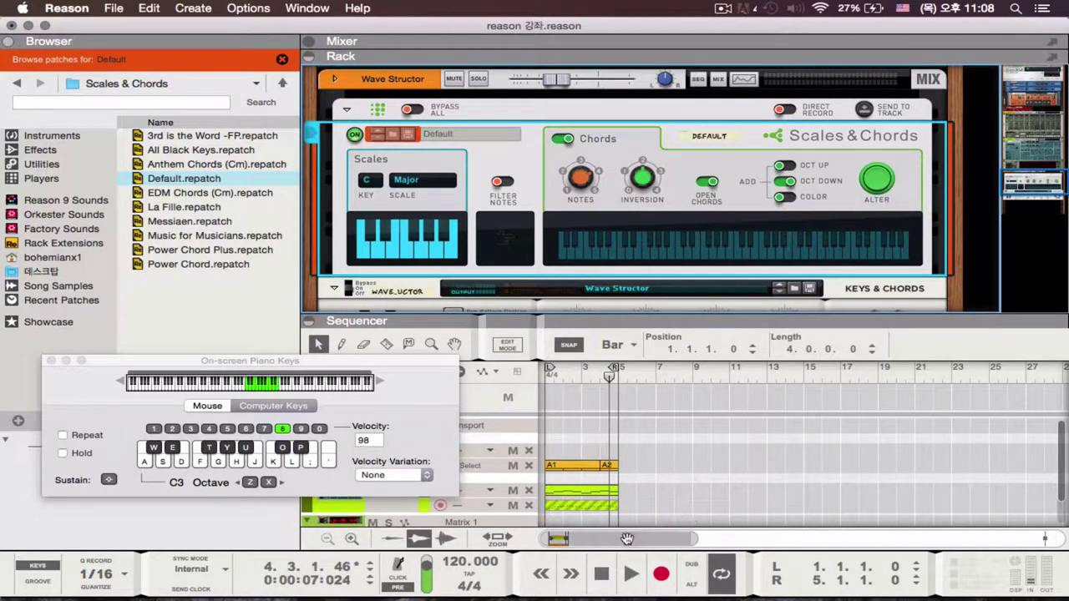
Audition the chords from the start of the song with the Oct Down addition switched on.
click(603, 574)
click(631, 574)
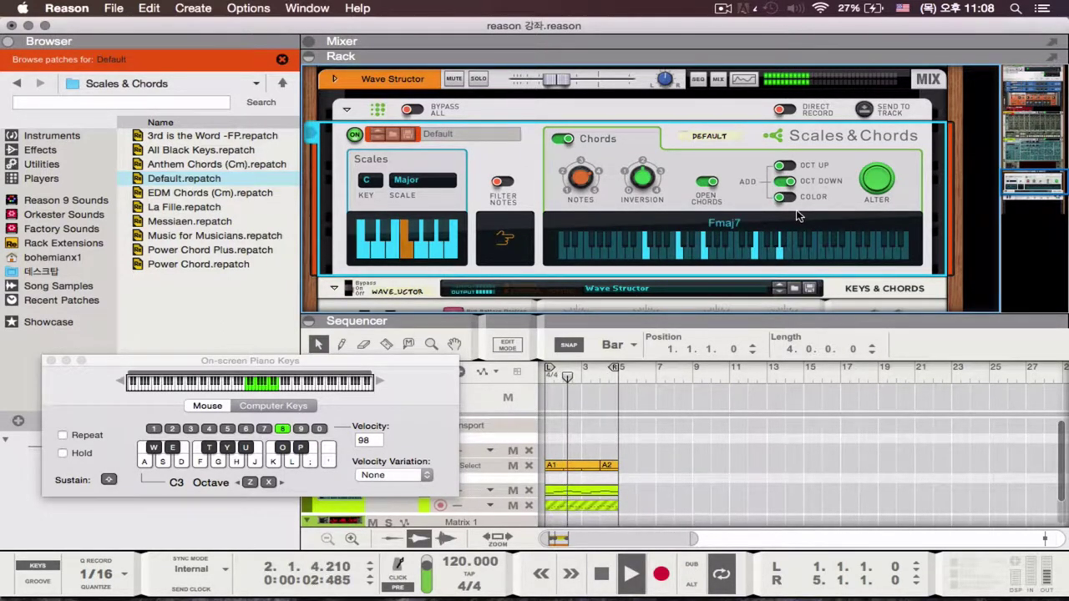
key(space)
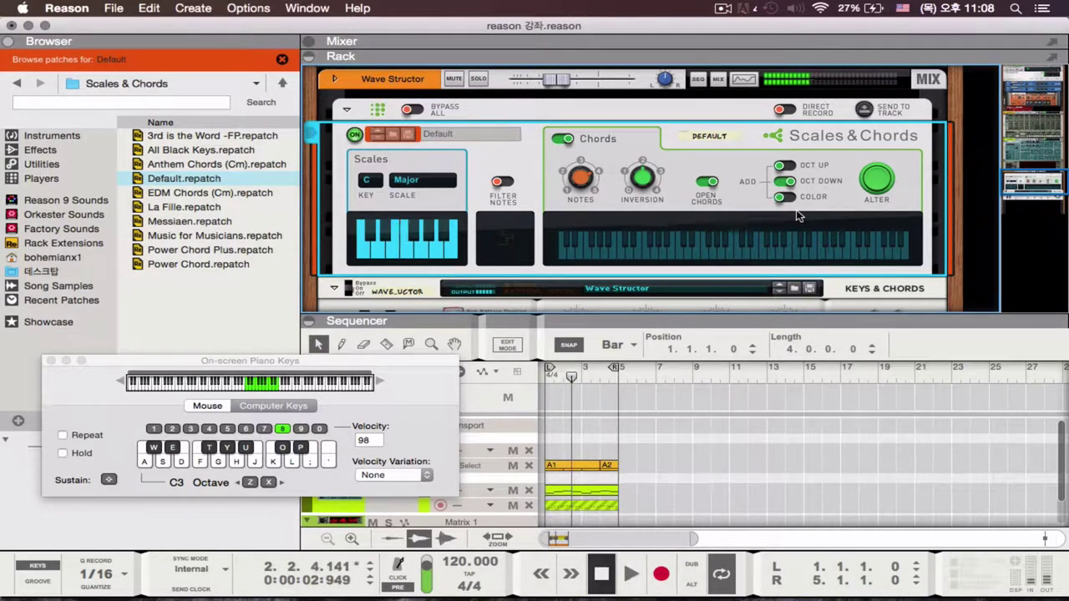
Add Oct Up to the chords as well and play the song from the start.
click(603, 573)
key(space)
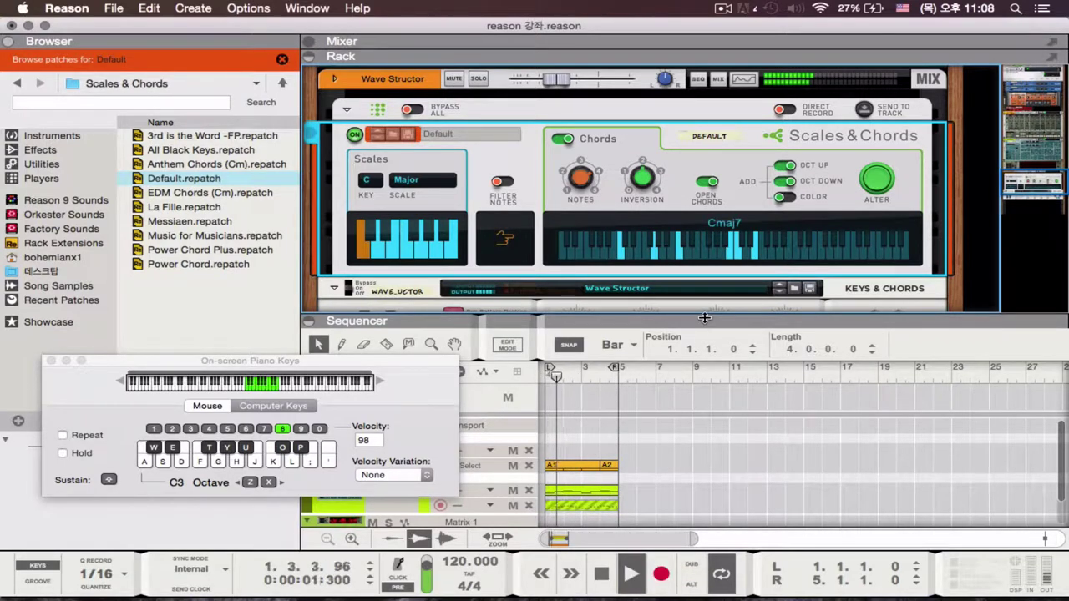
key(space)
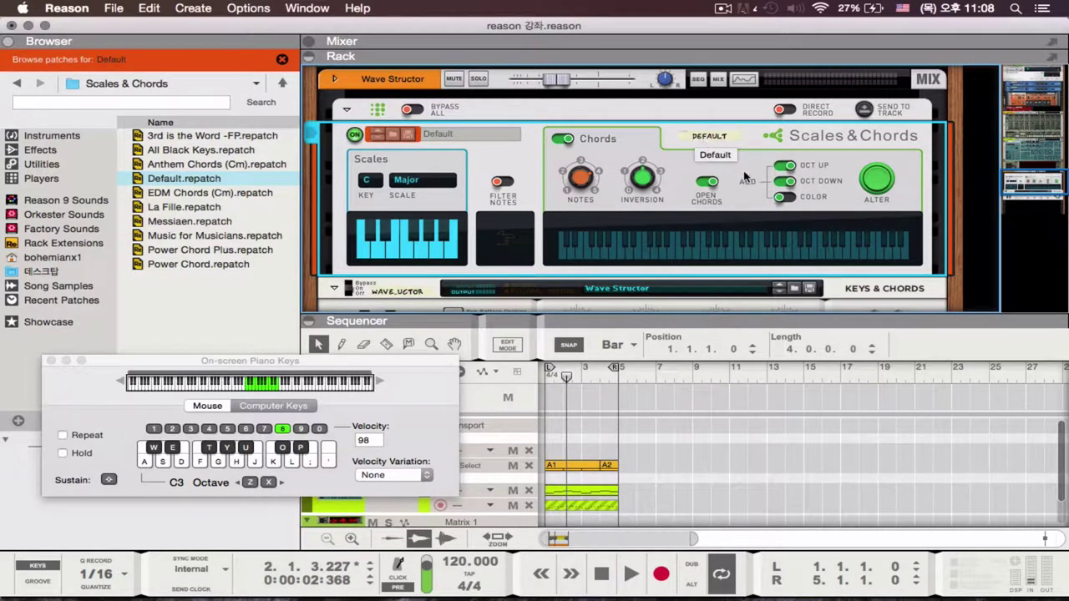
Turn off the Oct Down and Oct Up additions, reduce the chords to 2 notes, and audition them from the start.
click(780, 181)
click(780, 166)
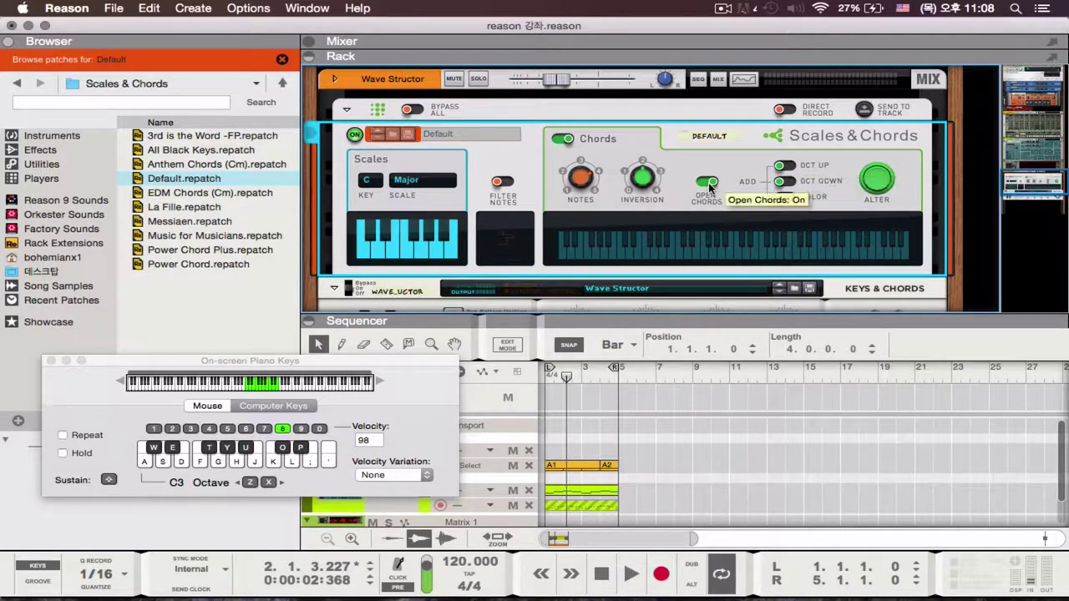
mouse_move(587, 192)
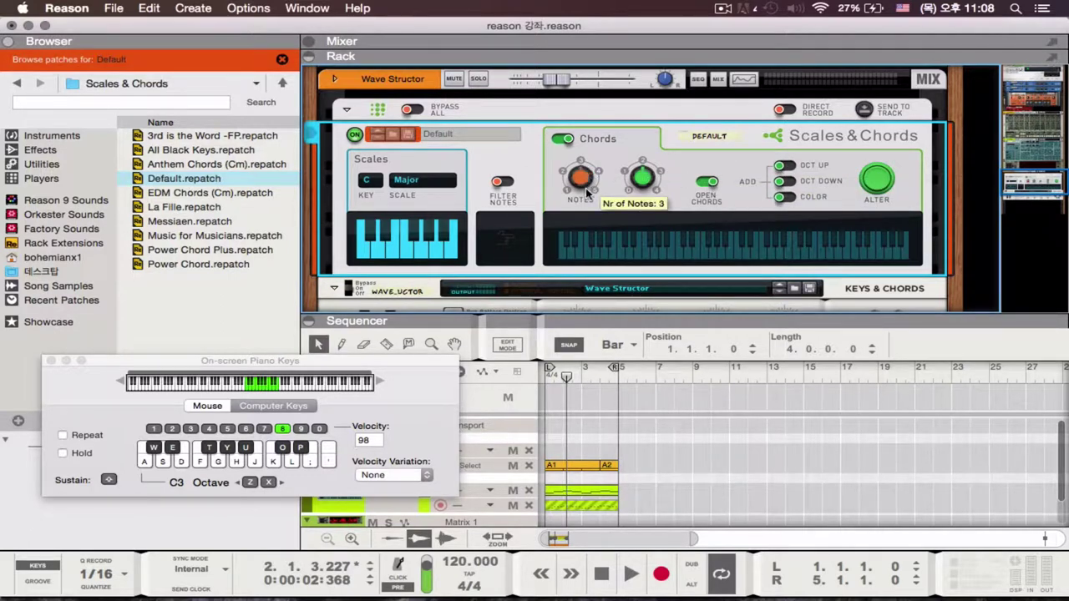
click(601, 574)
key(space)
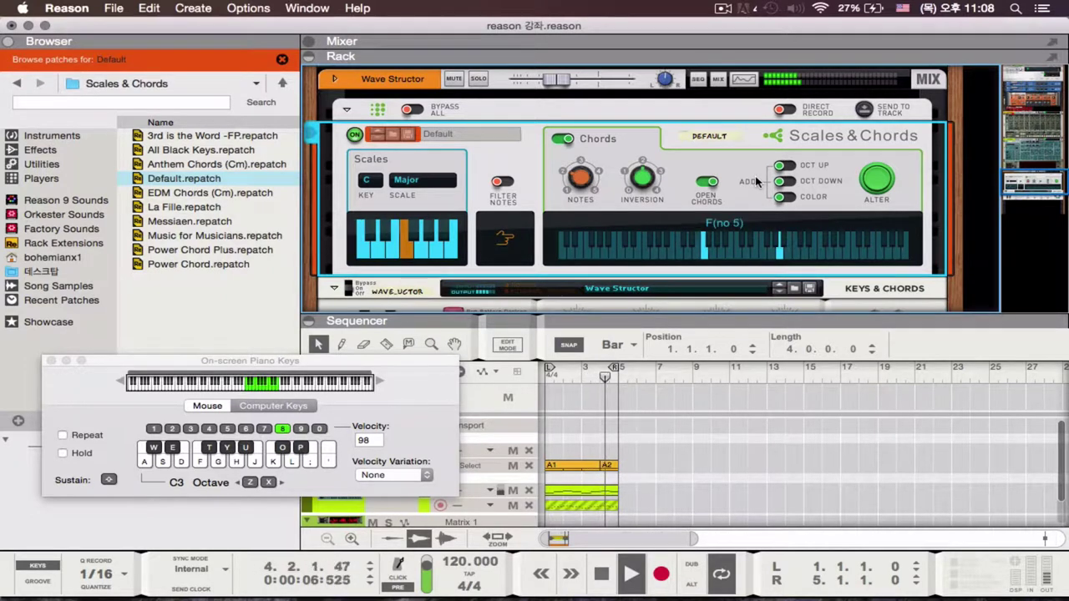
key(space)
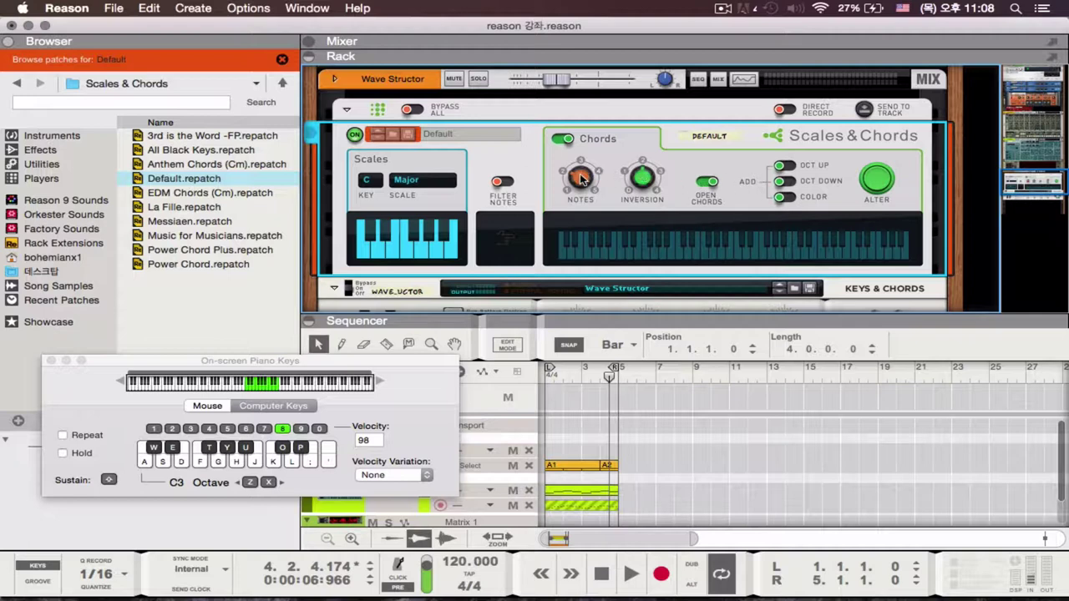
Enlarge the rack area by lowering its divider with the sequencer.
mouse_move(581, 177)
scroll(582, 177, down, 3)
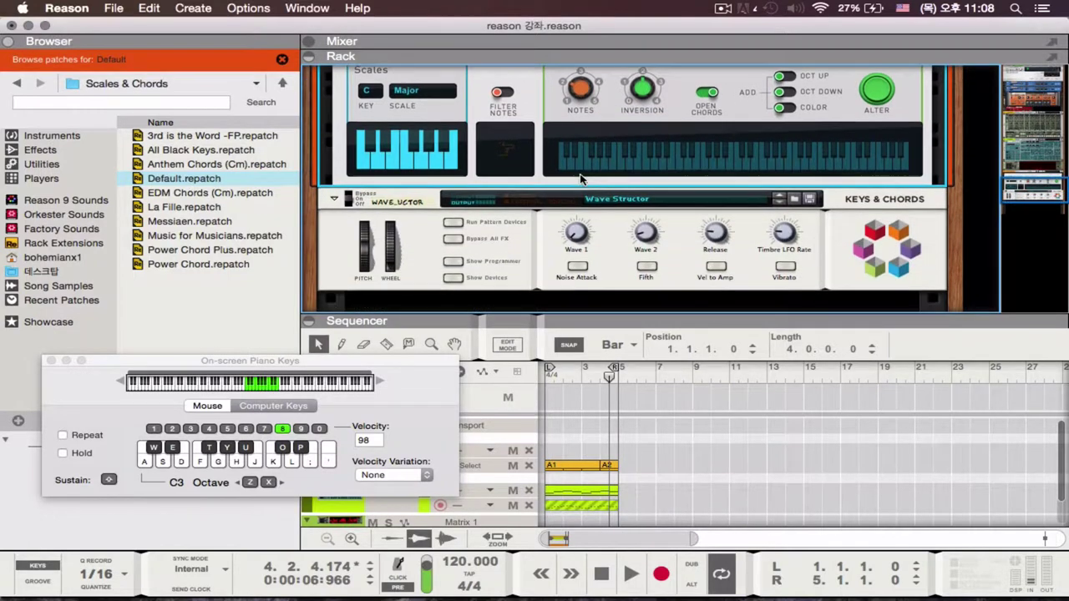
scroll(582, 179, up, 2)
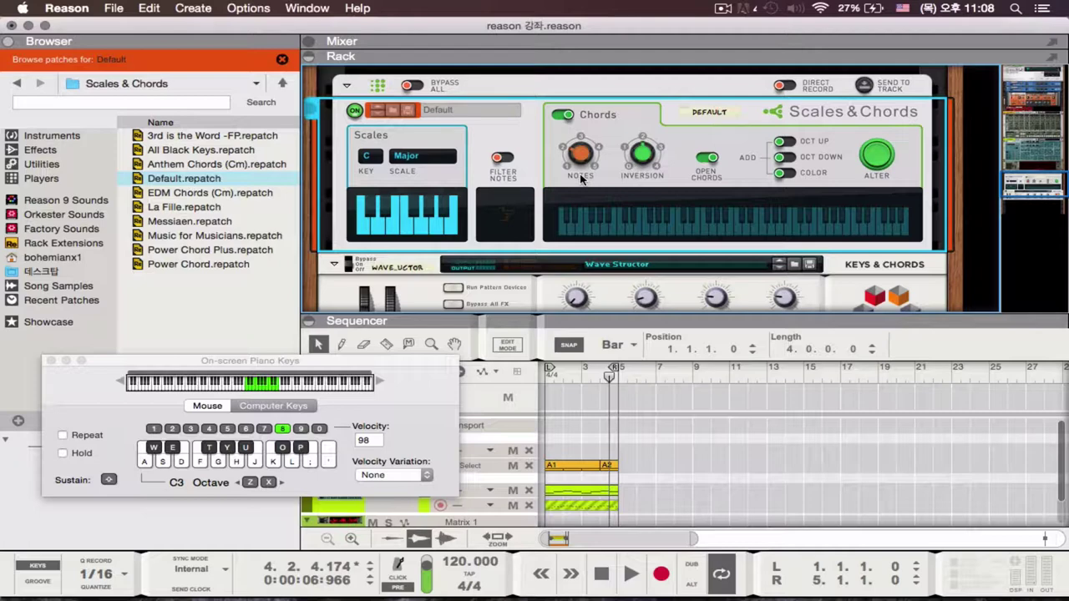
scroll(582, 180, up, 1)
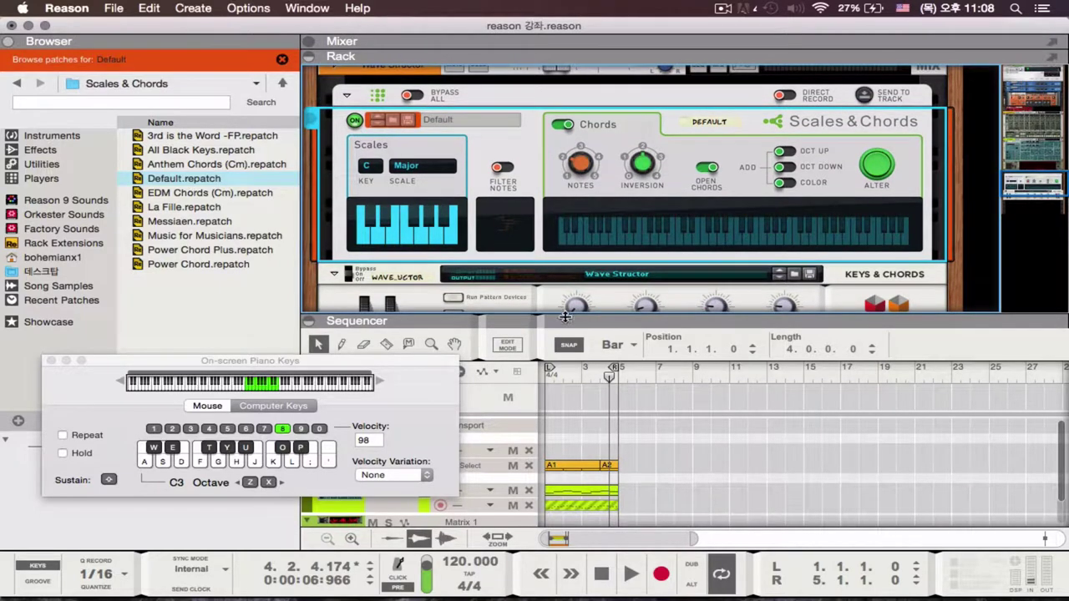
drag(564, 313, 555, 378)
scroll(616, 286, down, 3)
scroll(616, 285, up, 6)
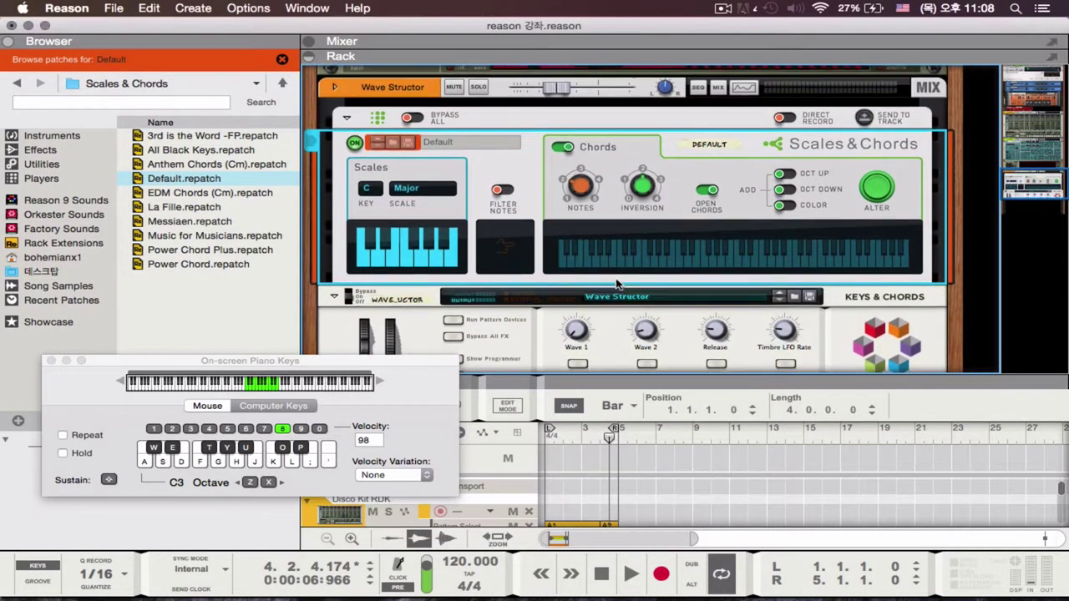
Flip the rack to its rear side and examine the cabling of the Matrix, Combinator and SubTractor devices.
scroll(616, 286, up, 9)
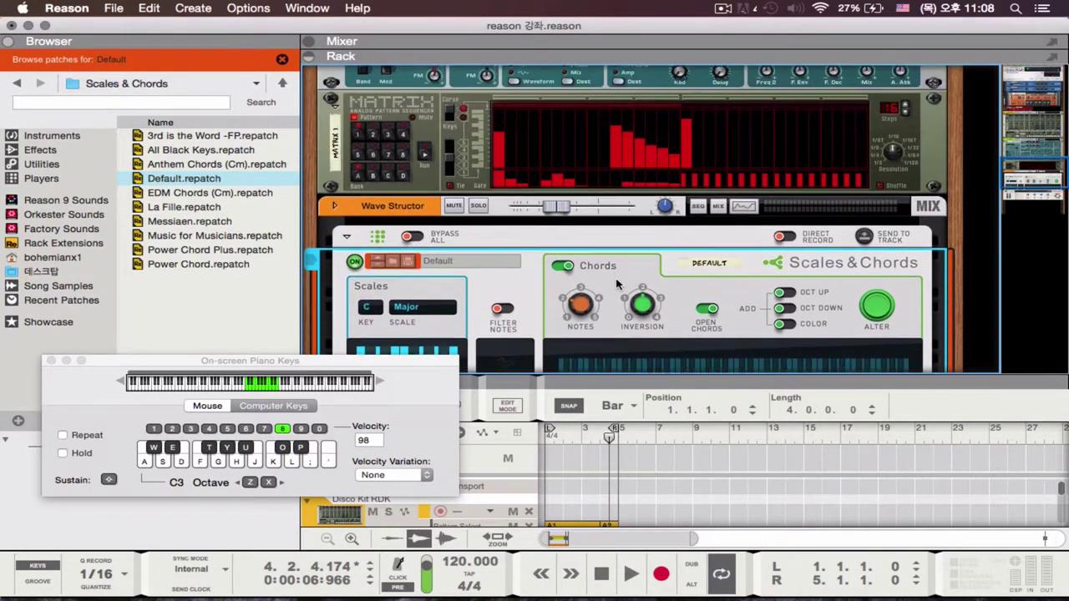
scroll(604, 158, up, 10)
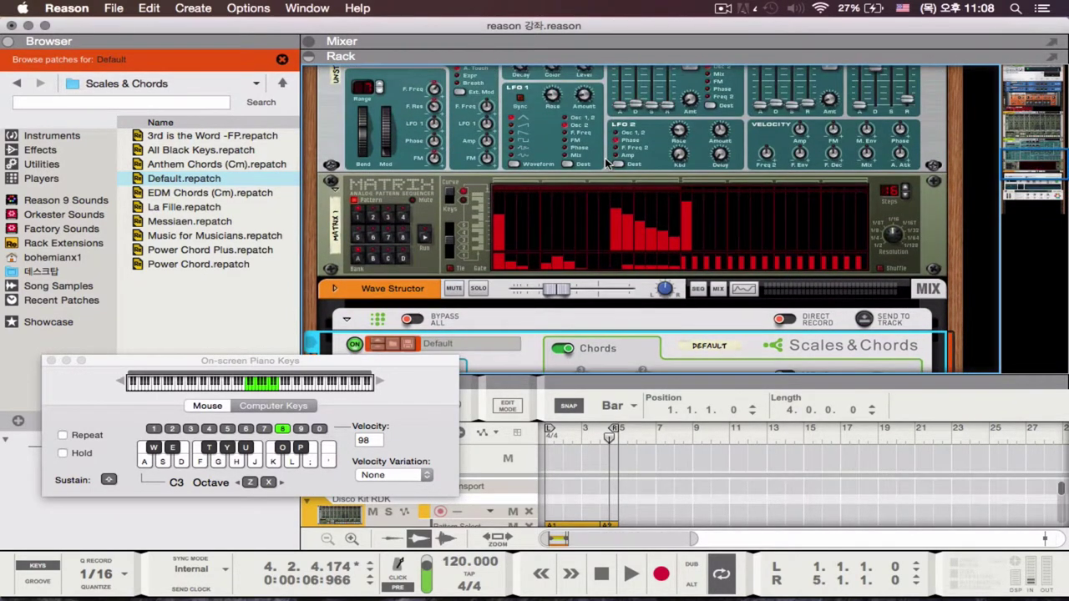
key(Tab)
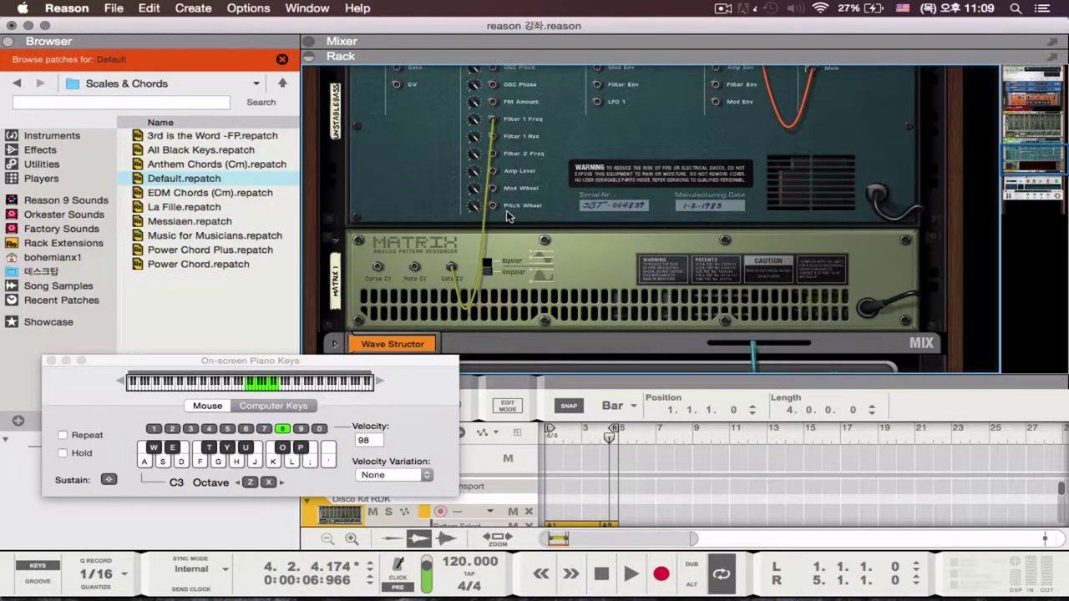
scroll(506, 216, down, 5)
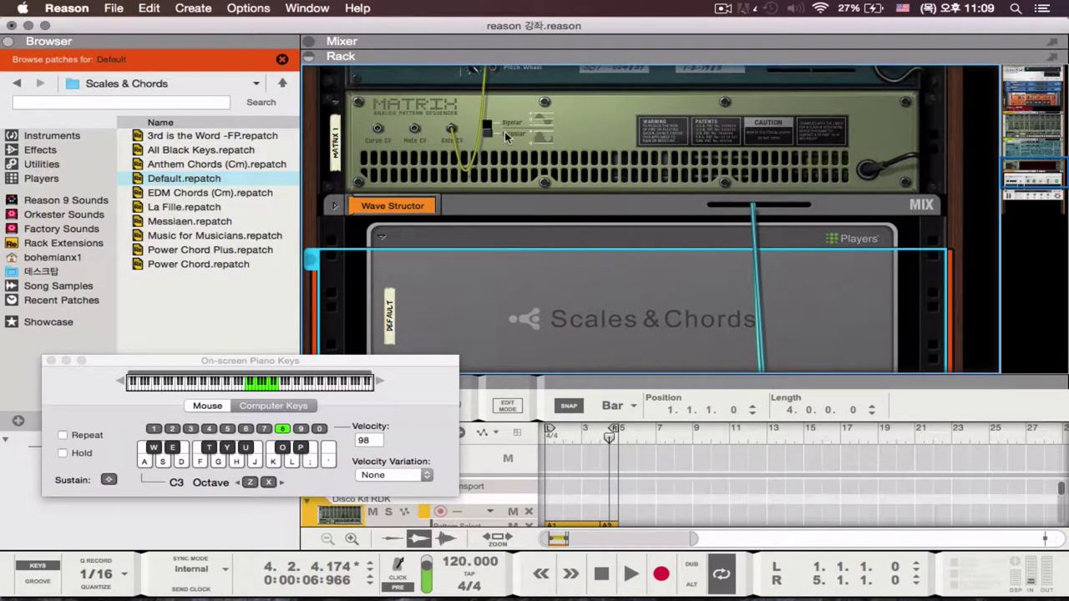
scroll(505, 136, down, 7)
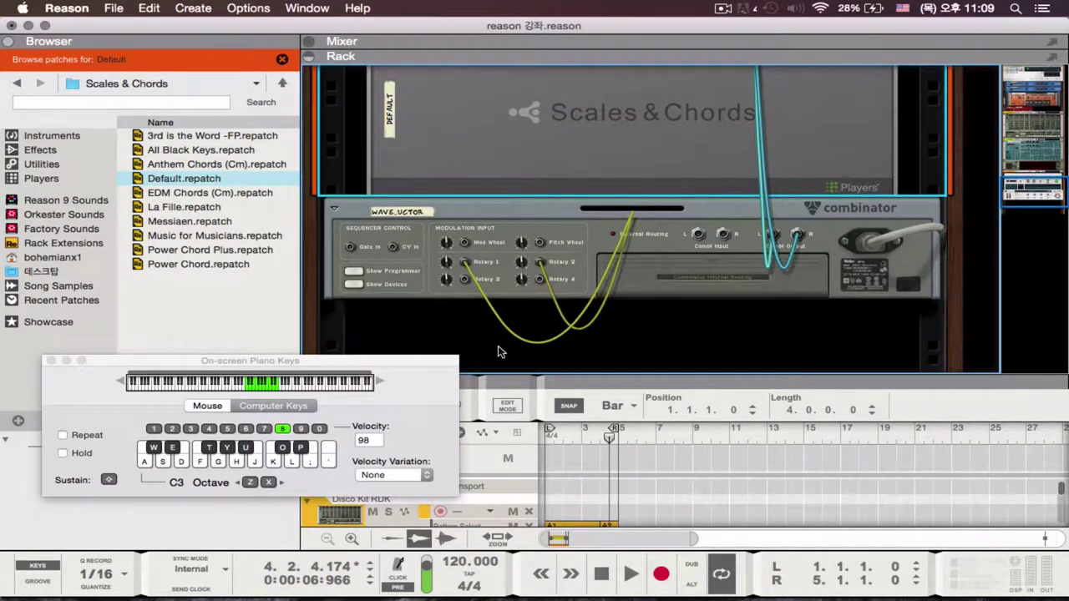
scroll(498, 347, up, 5)
scroll(523, 197, up, 4)
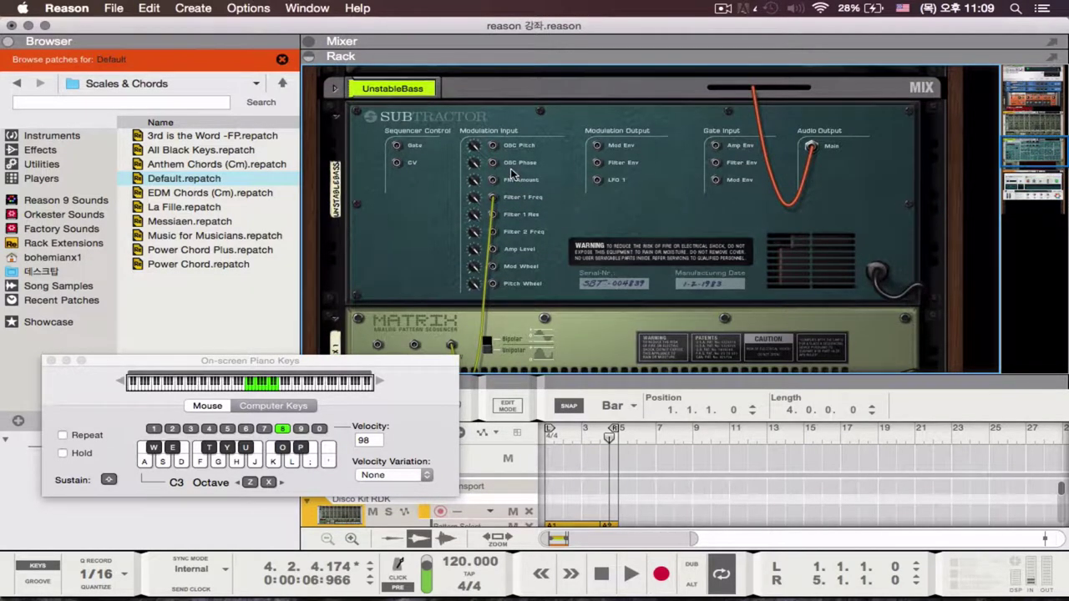
Close the on-screen piano keyboard and inspect the Matrix's Gate CV cable on the back of the rack.
click(50, 359)
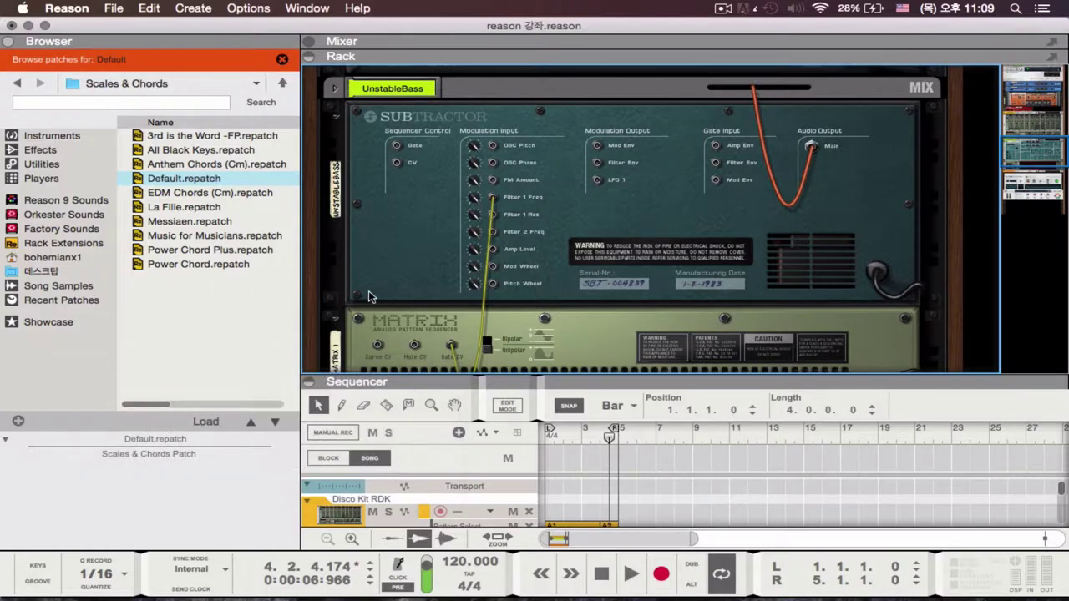
scroll(368, 291, down, 5)
scroll(472, 275, down, 2)
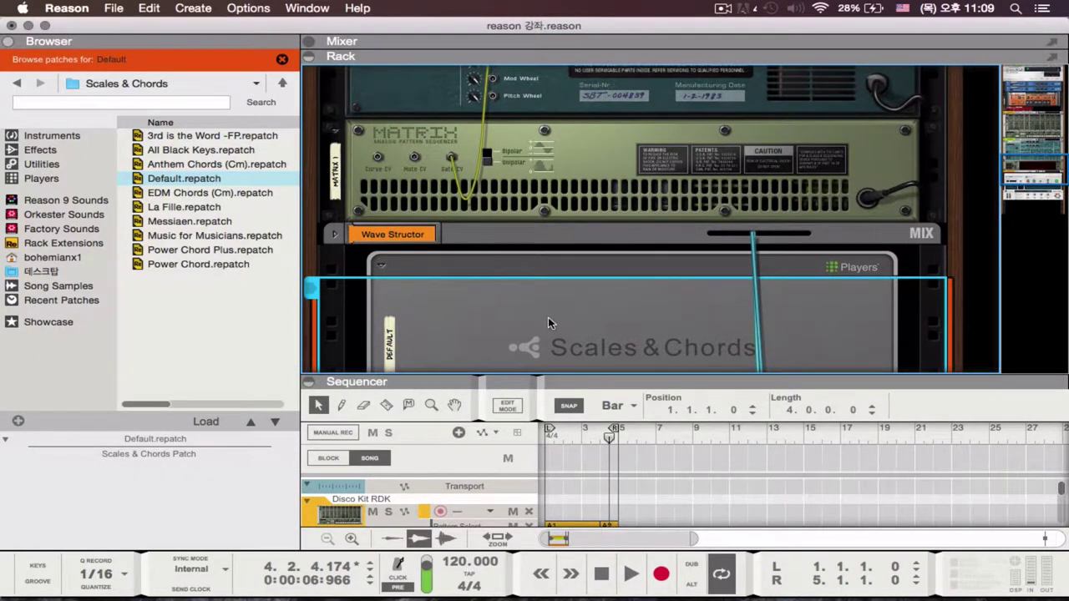
scroll(548, 316, down, 3)
scroll(548, 317, up, 4)
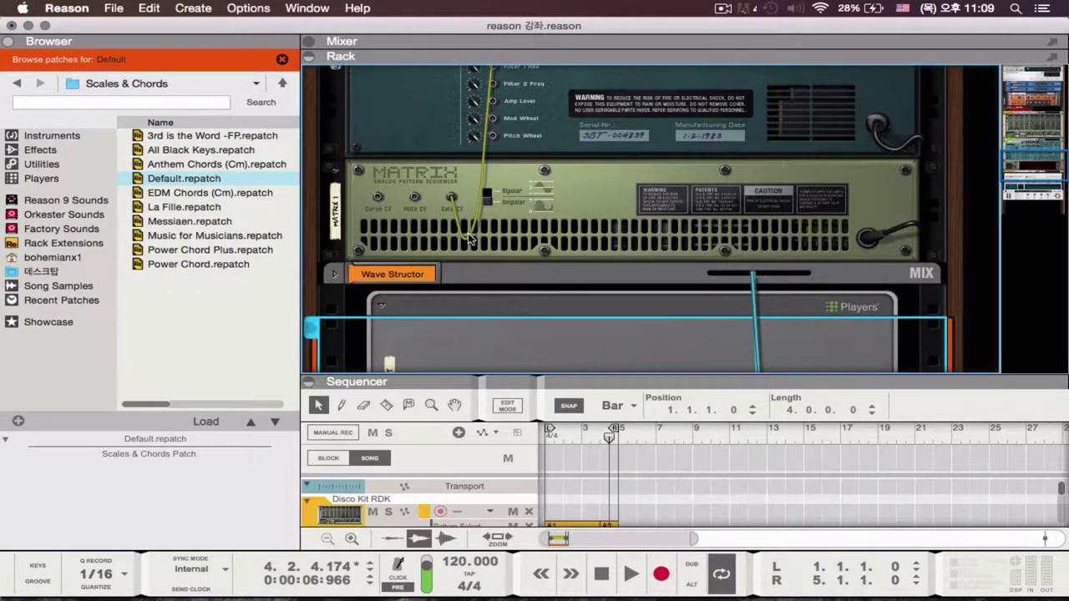
Browse the Effects devices in the browser, including the Reason devices and the VST plugins.
click(74, 156)
scroll(180, 259, down, 10)
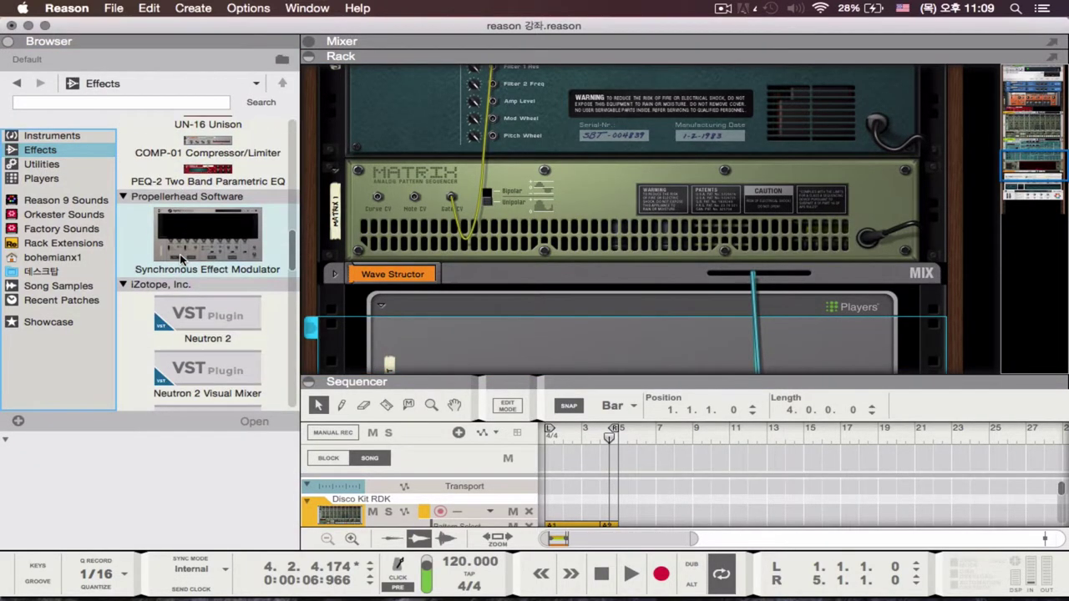
scroll(180, 259, up, 15)
scroll(181, 259, down, 5)
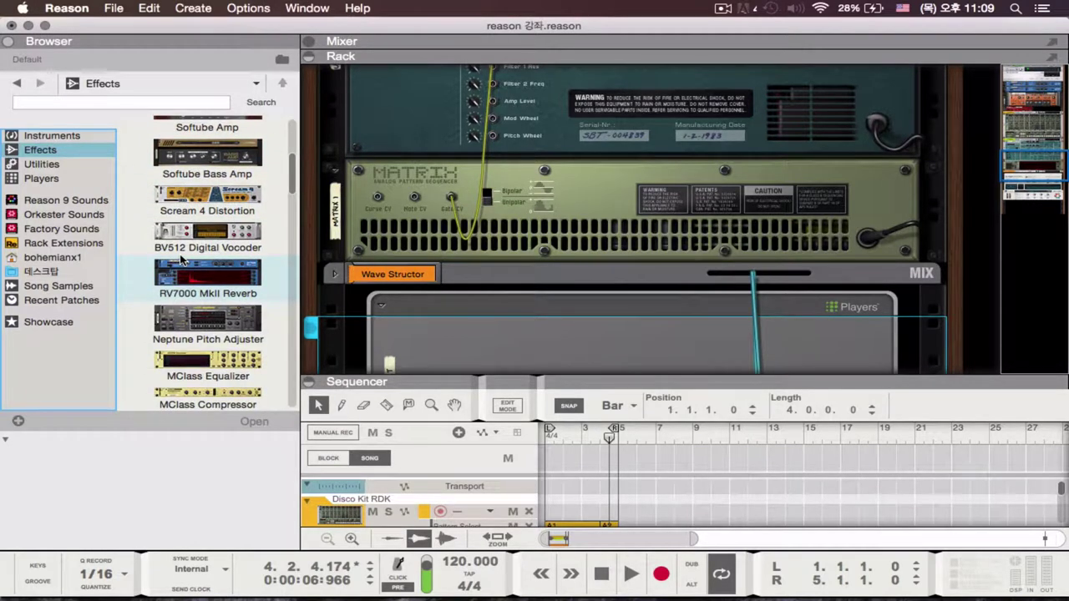
scroll(181, 259, down, 8)
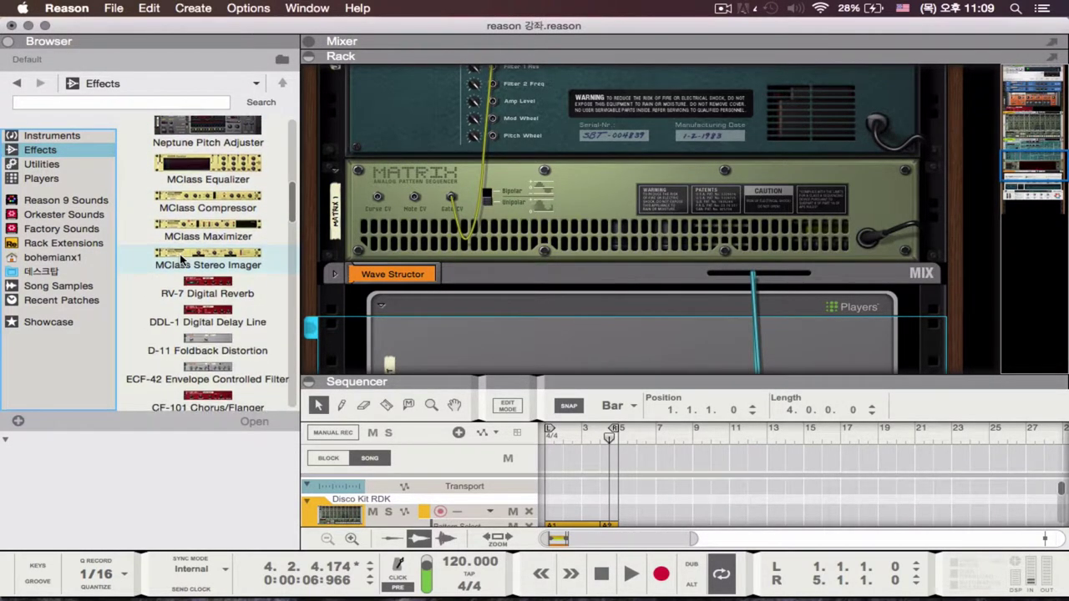
scroll(180, 259, down, 8)
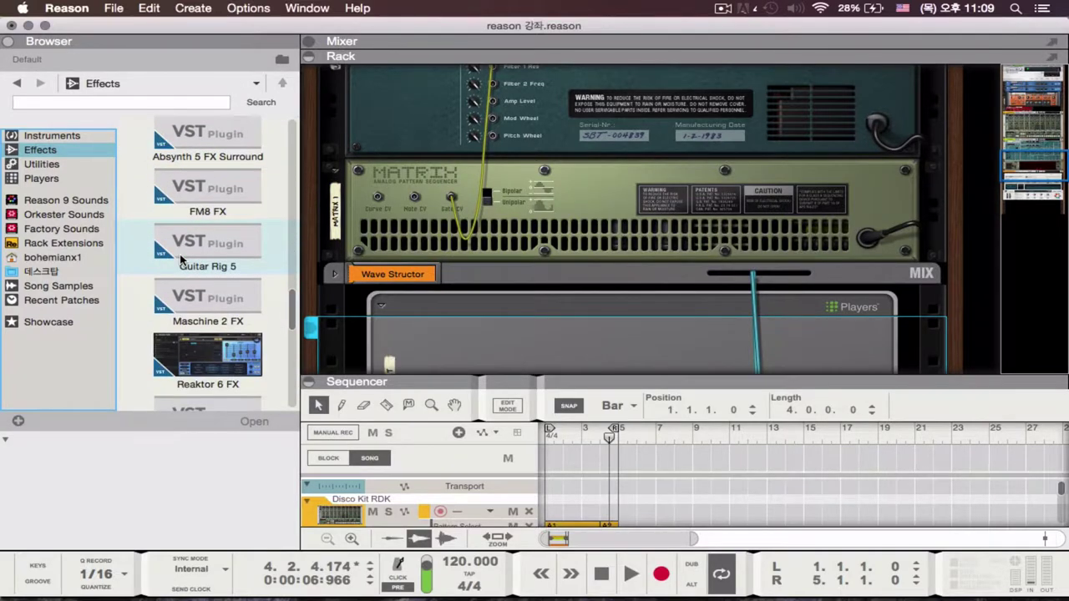
scroll(181, 259, up, 10)
scroll(180, 259, up, 2)
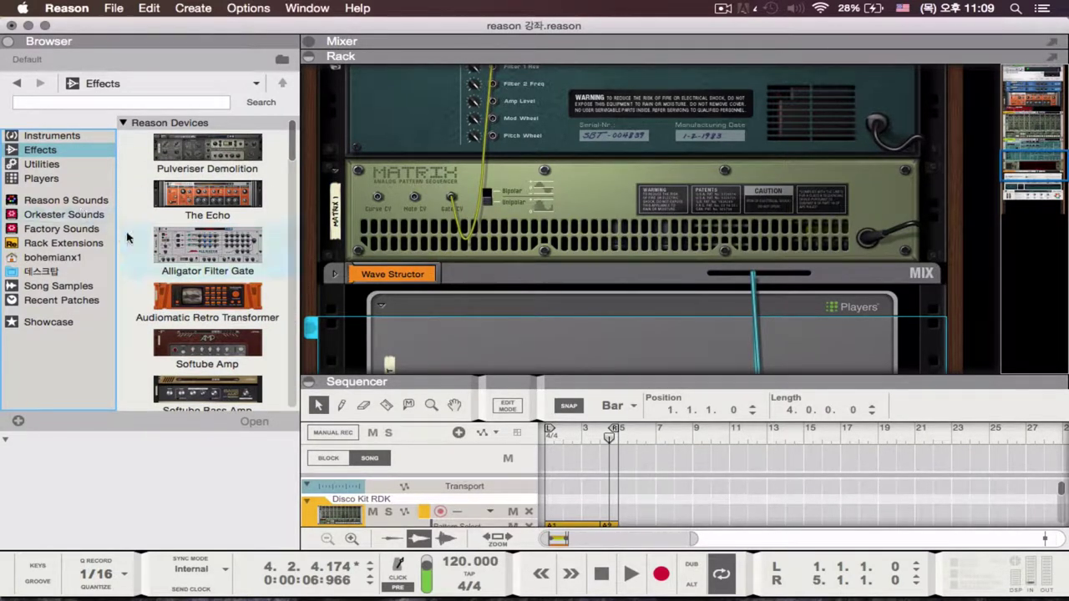
Add a Spider CV Merger & Splitter from the Utilities devices to the rack, directly below the Matrix.
click(49, 165)
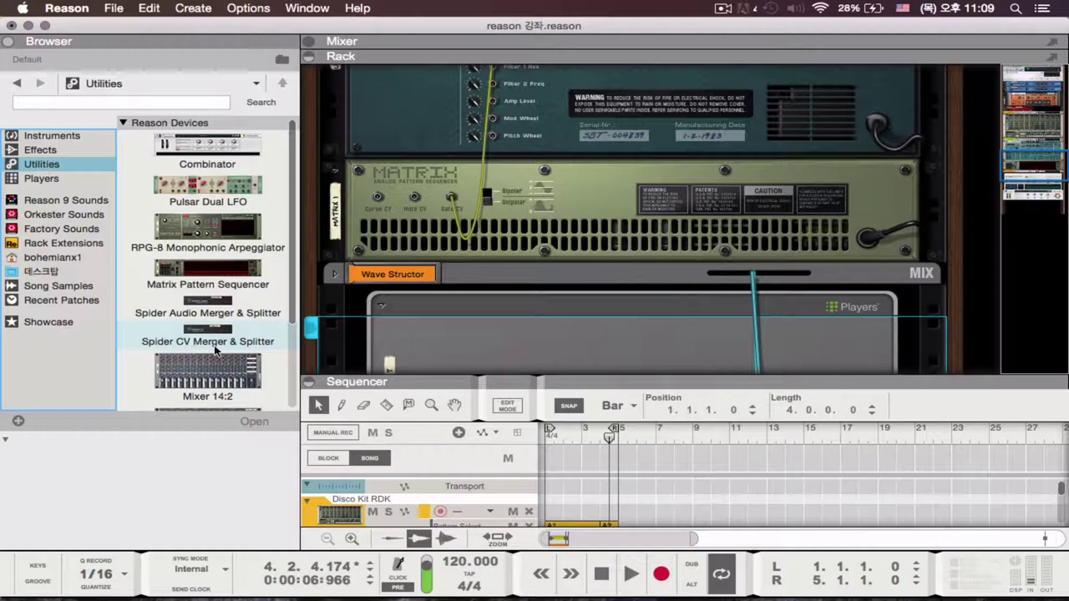
scroll(484, 230, up, 2)
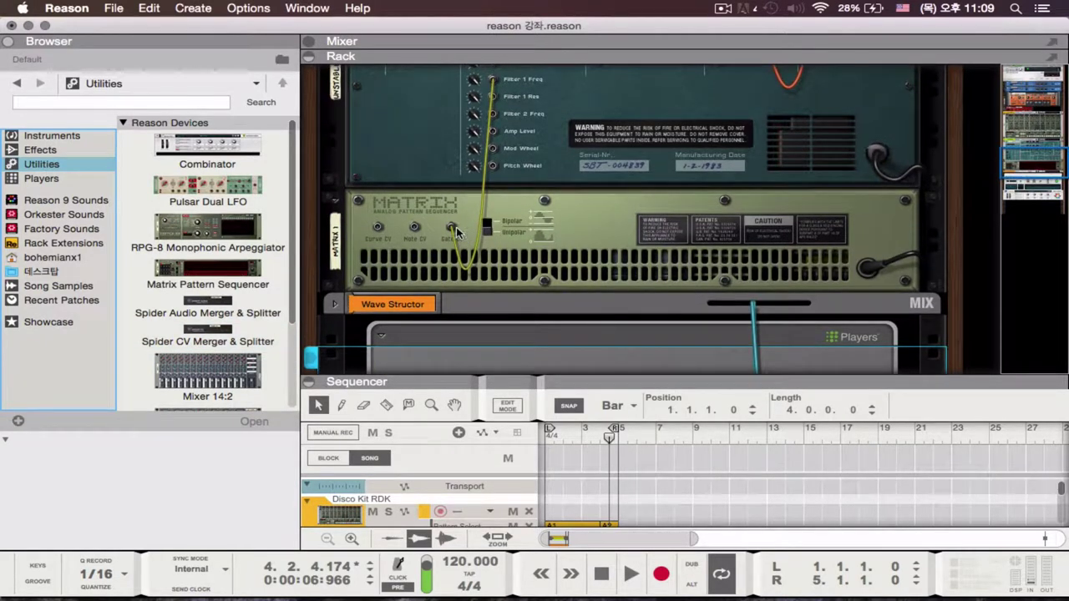
drag(211, 339, 437, 299)
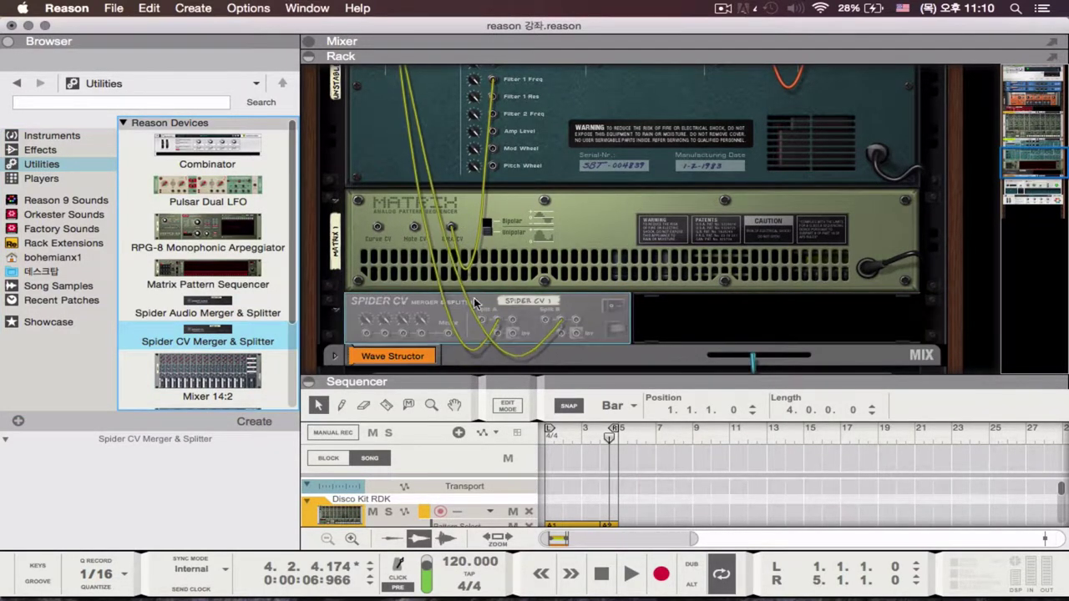
Disconnect the cables running from the Spider CV to the SubTractor's Sequencer Control Gate and CV inputs.
scroll(508, 303, up, 5)
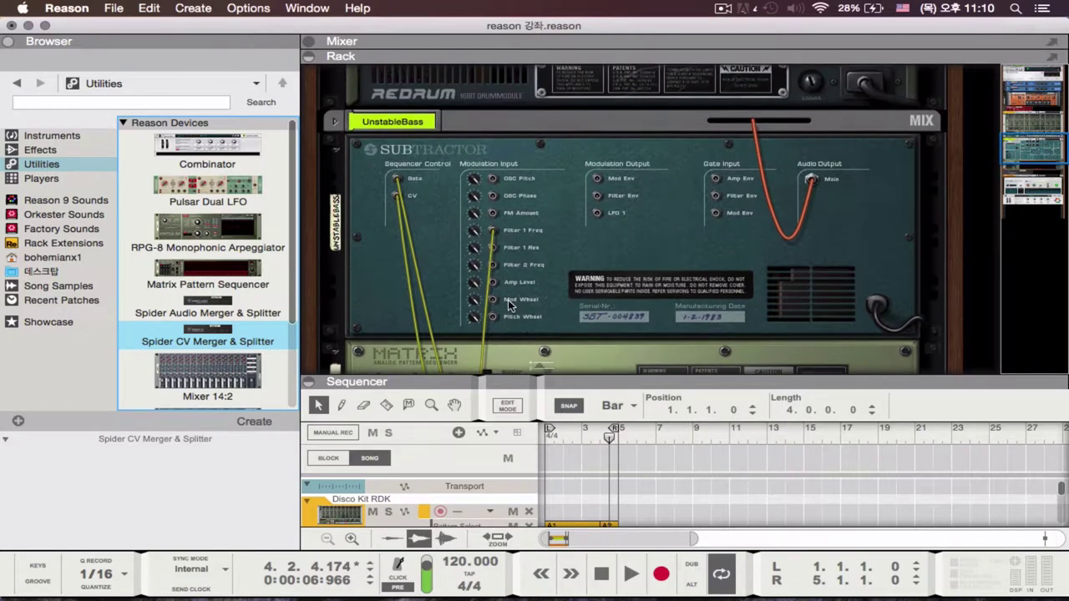
drag(397, 179, 388, 234)
scroll(387, 233, down, 5)
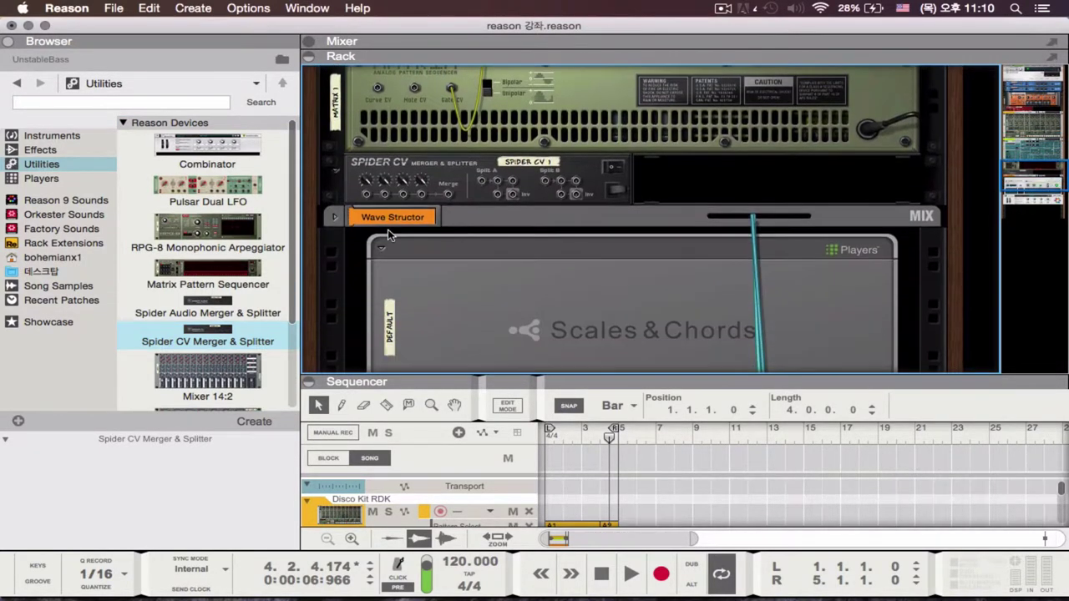
scroll(388, 234, up, 2)
scroll(388, 234, up, 1)
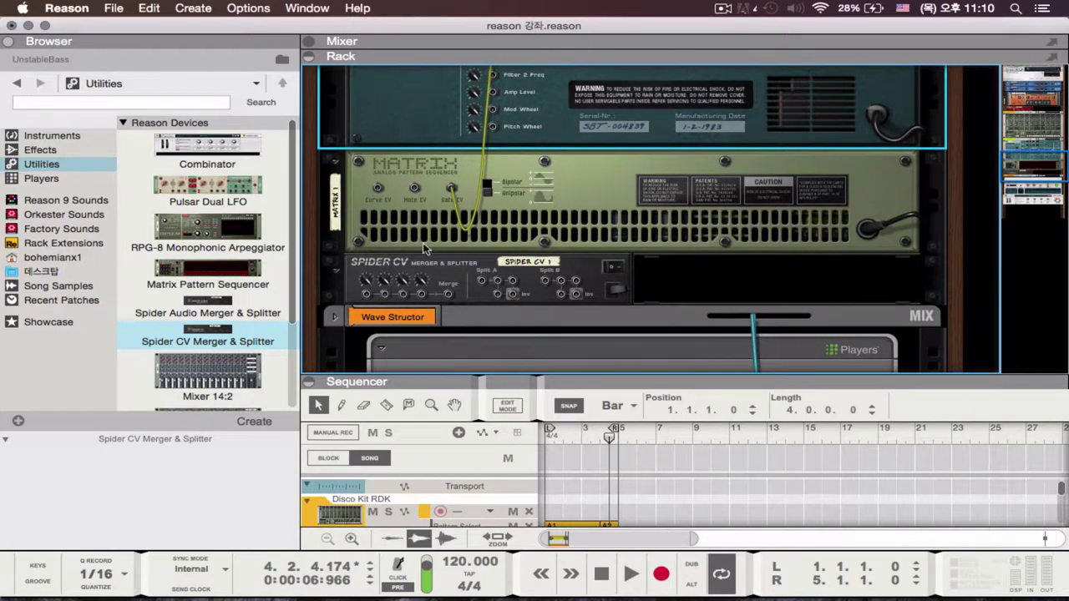
Reroute the Matrix's Gate CV cable to the Spider CV's Split A input and connect Split A Output 1 to the SubTractor's Filter 1 Freq.
scroll(464, 226, down, 1)
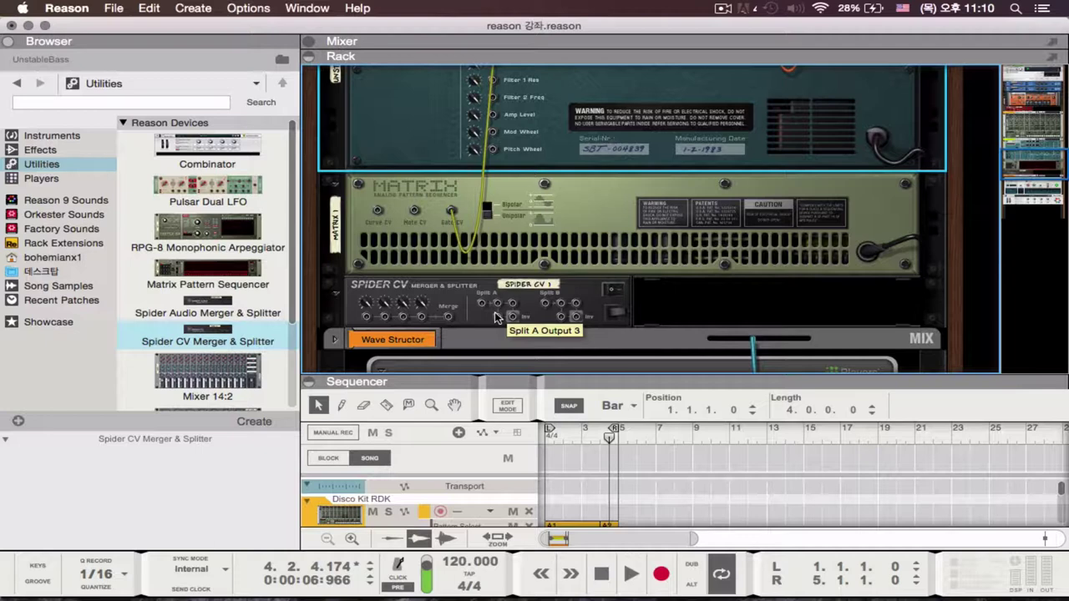
scroll(494, 312, up, 5)
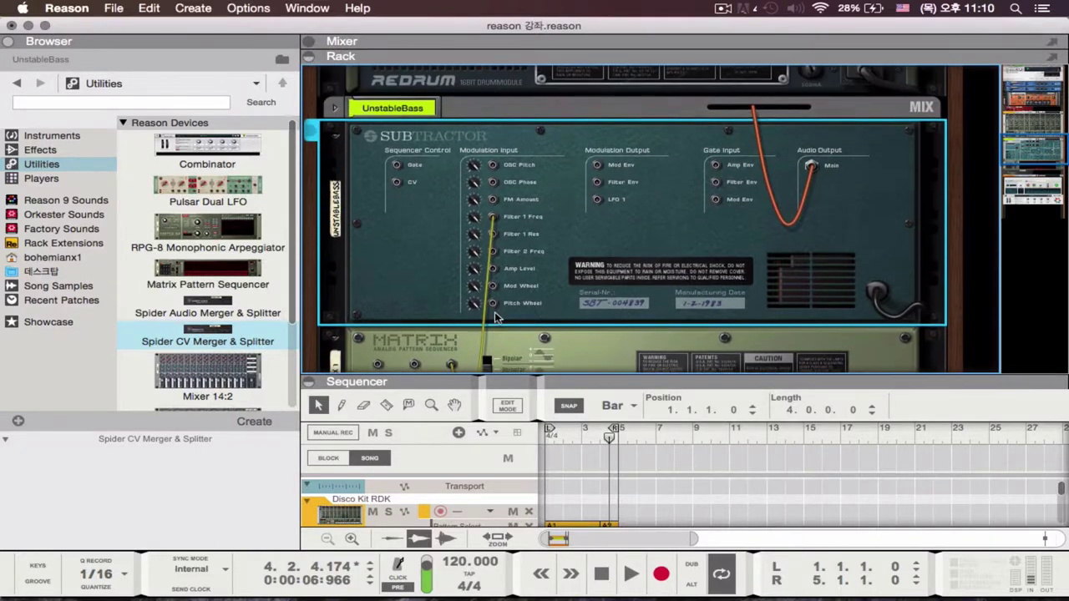
scroll(480, 305, down, 4)
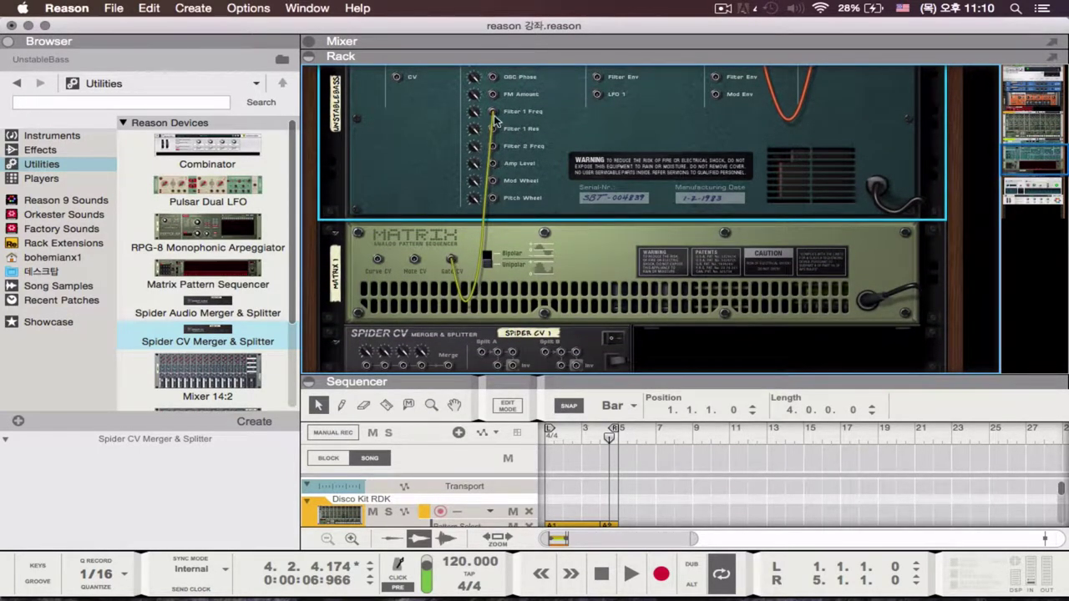
drag(493, 112, 482, 265)
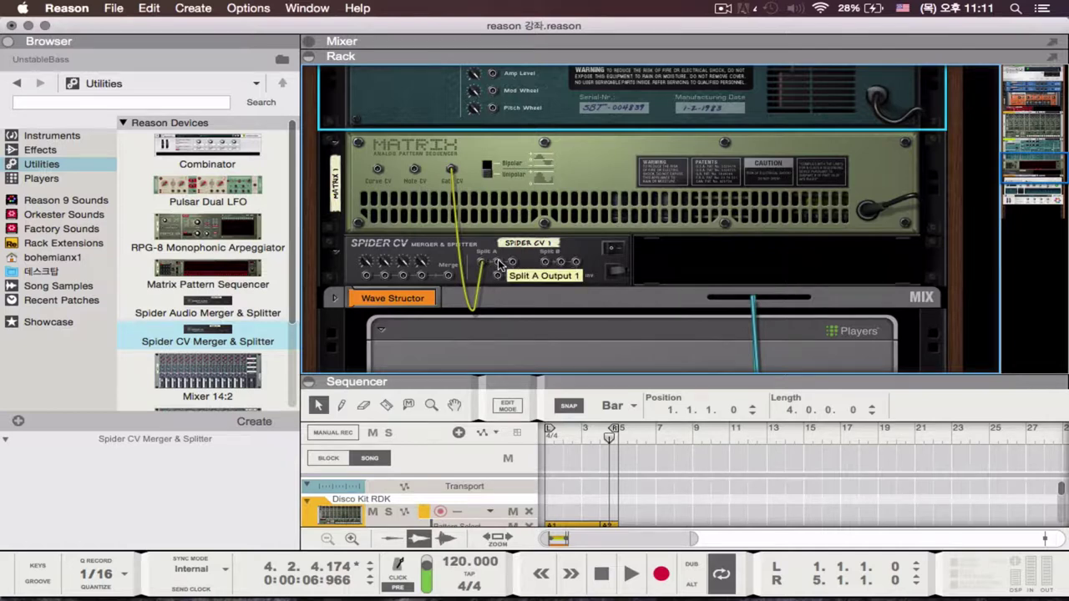
drag(500, 264, 493, 146)
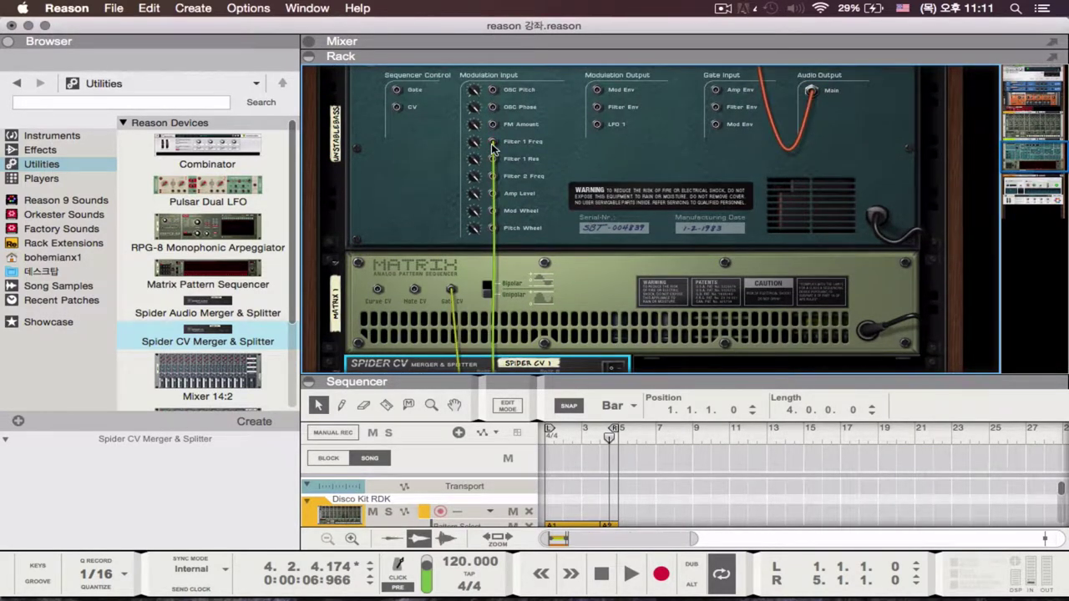
Show the programmer on the rear of the Wave Structor Combinator, keeping its devices hidden.
scroll(527, 259, down, 10)
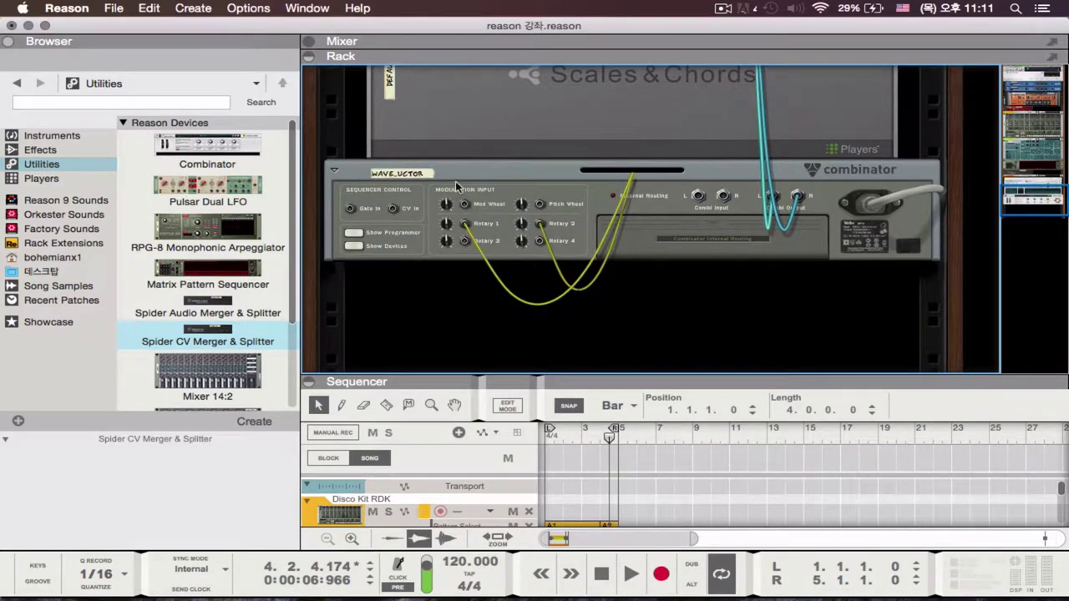
click(356, 245)
click(356, 246)
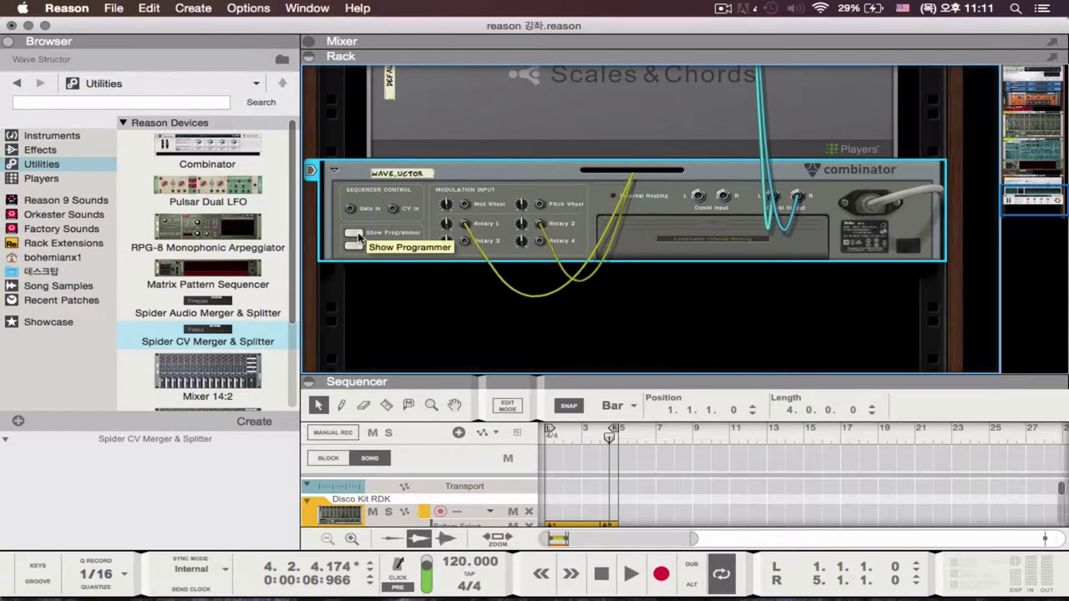
click(355, 233)
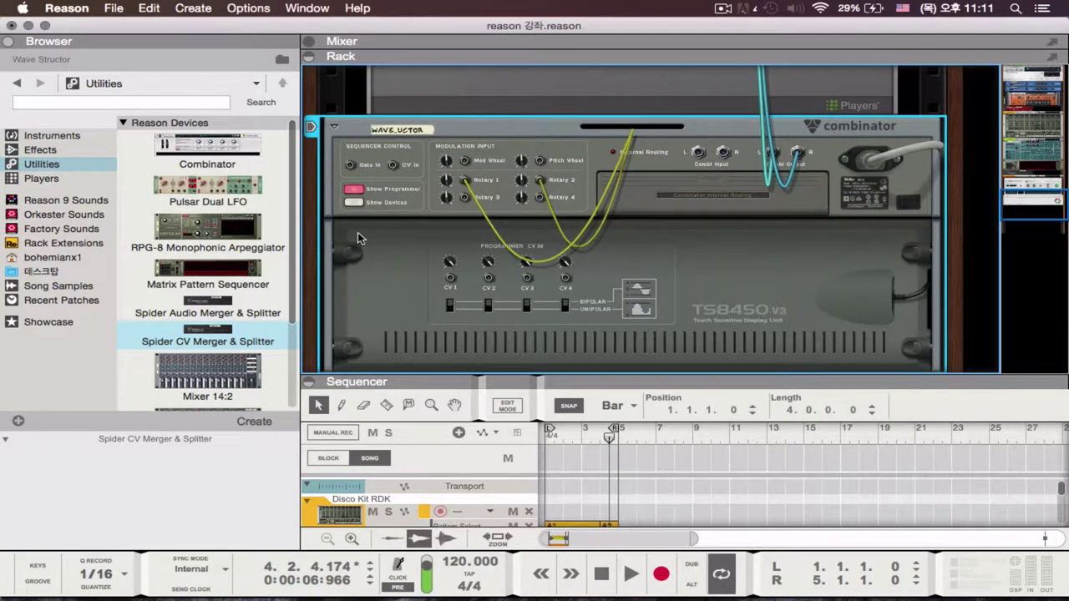
Examine the cabling from the Matrix and Spider CV to the SubTractor, plus the Combinator's programmer on both rack sides.
scroll(397, 231, up, 5)
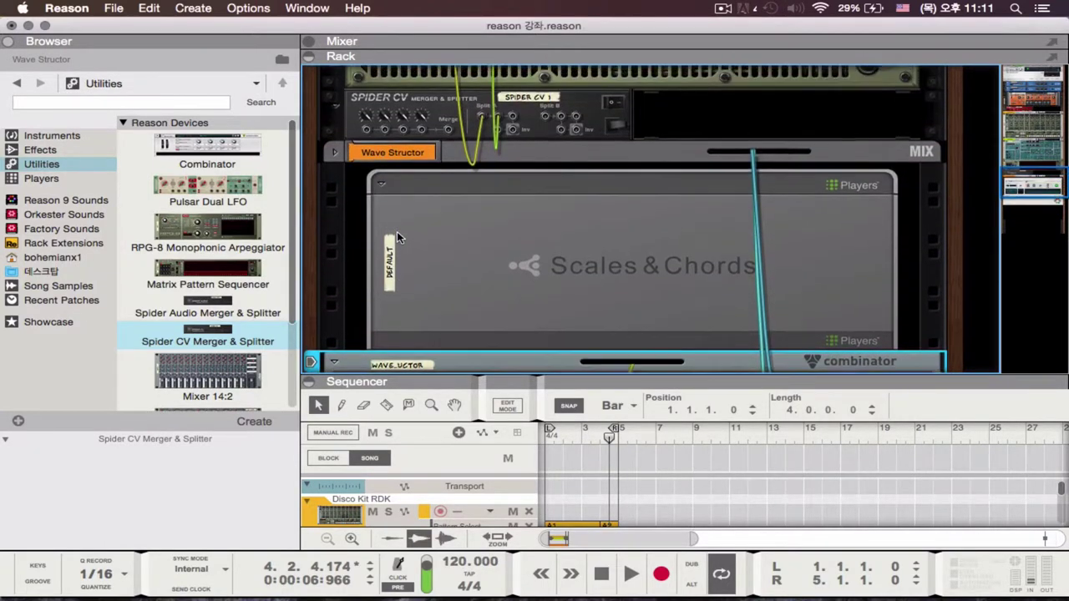
scroll(493, 172, down, 5)
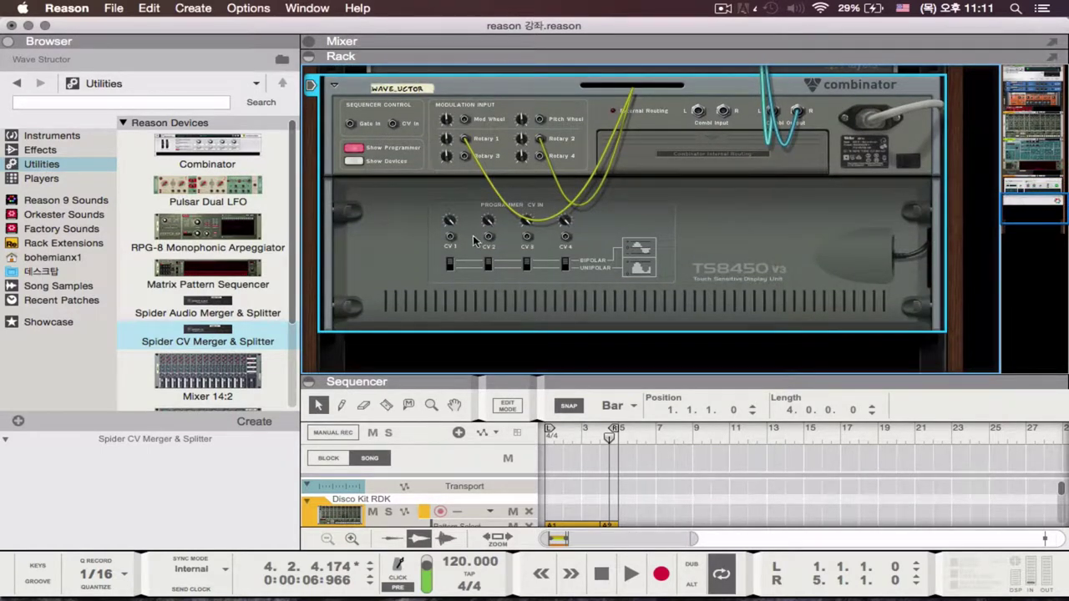
scroll(509, 219, up, 10)
scroll(508, 214, up, 5)
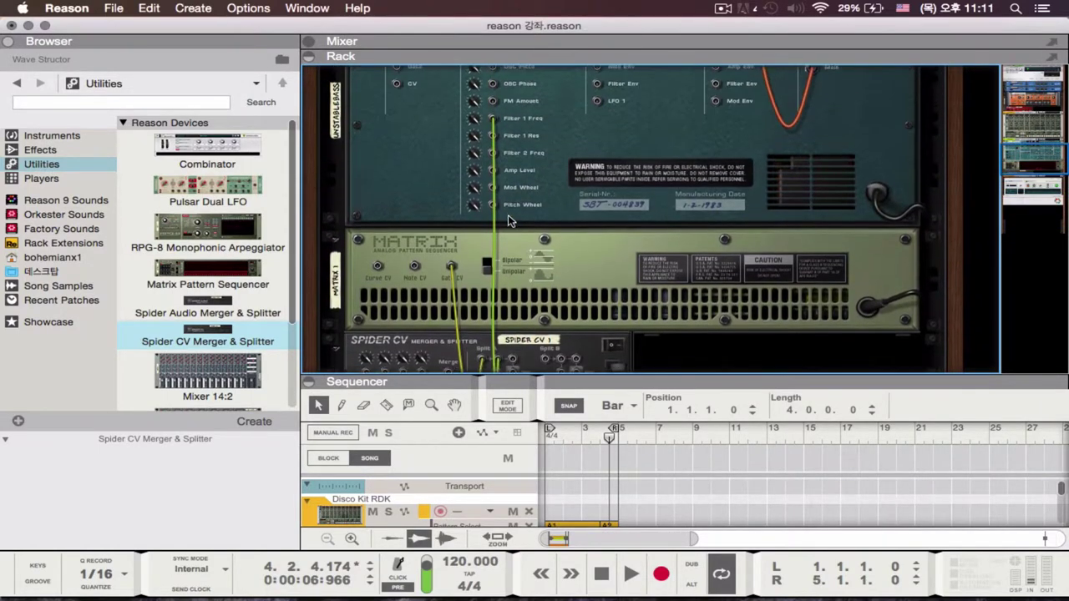
scroll(507, 269, down, 10)
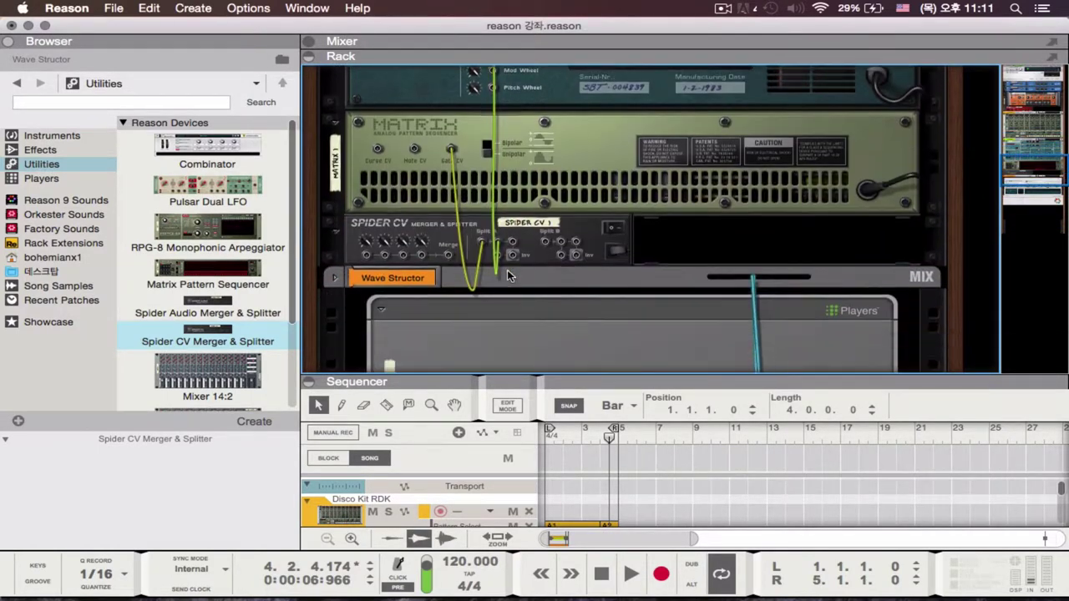
scroll(507, 269, up, 1)
key(Tab)
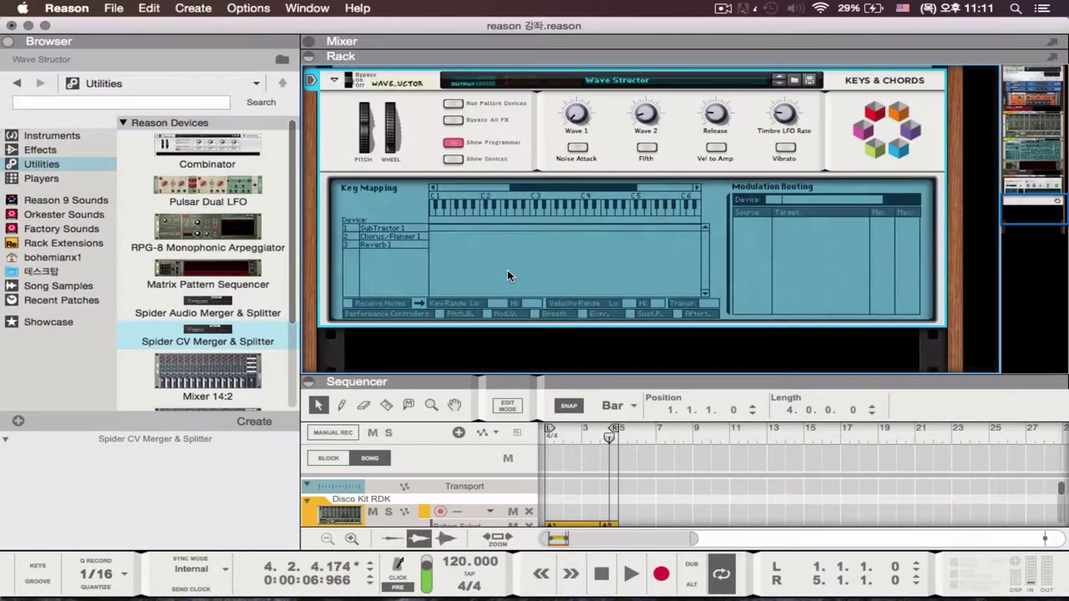
scroll(507, 270, up, 2)
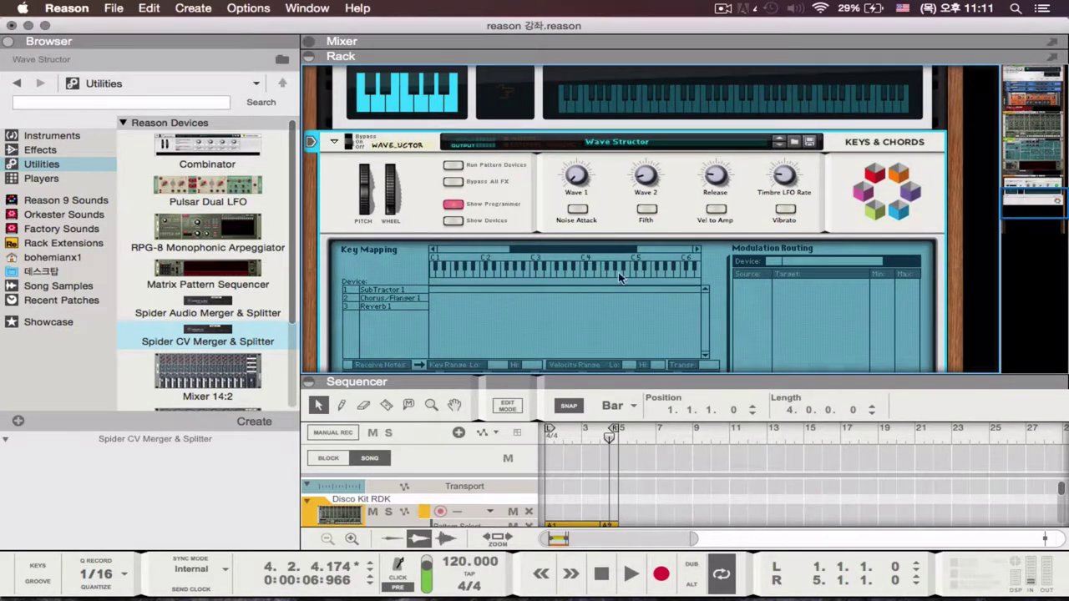
Connect another Split A output of the Spider CV to the CV 1 input of the Combinator's programmer.
key(Tab)
scroll(524, 238, up, 2)
scroll(524, 235, down, 3)
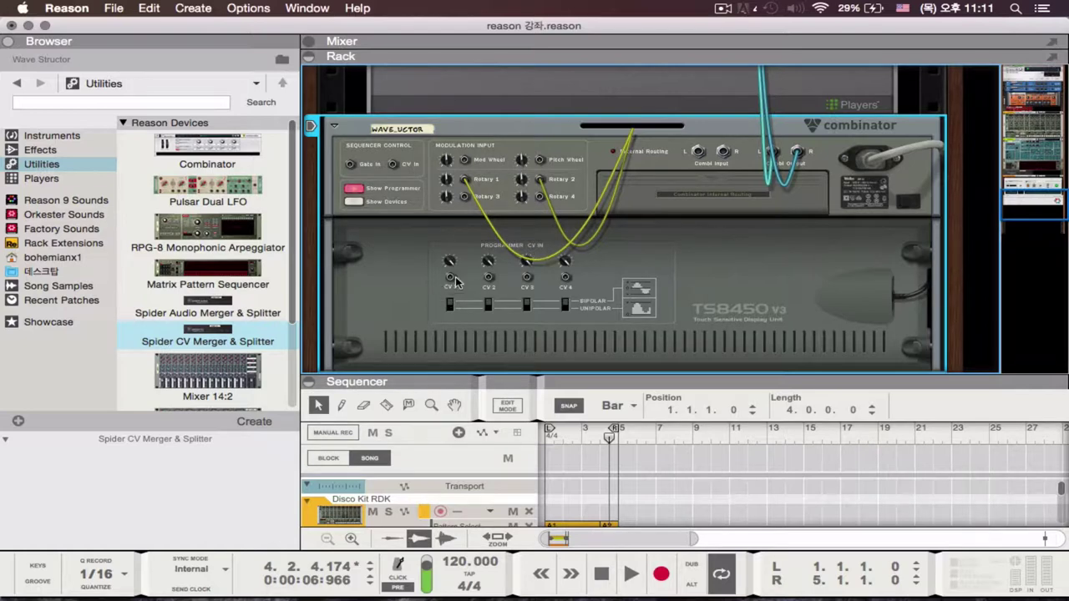
scroll(451, 291, up, 6)
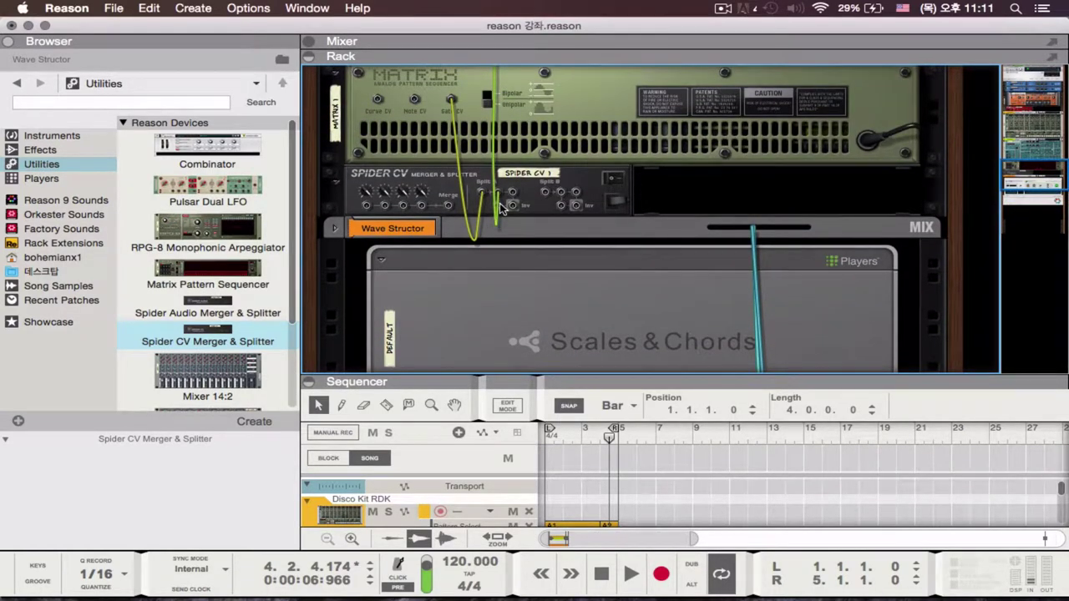
drag(501, 207, 450, 278)
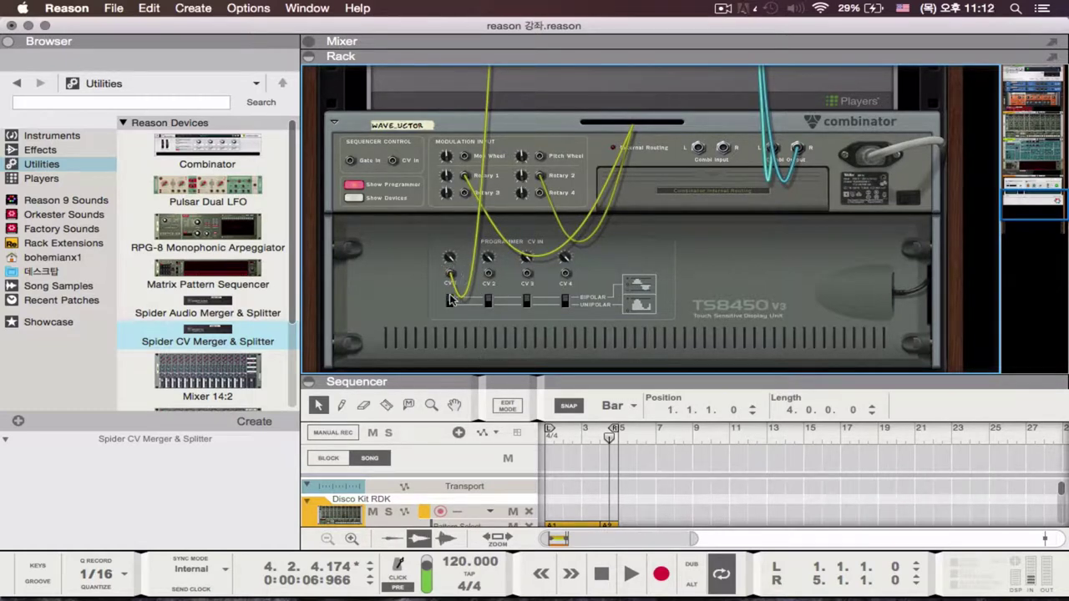
Flip the rack to its front and check the Combinator's Show Devices and Show Programmer views, leaving only the programmer open.
key(Tab)
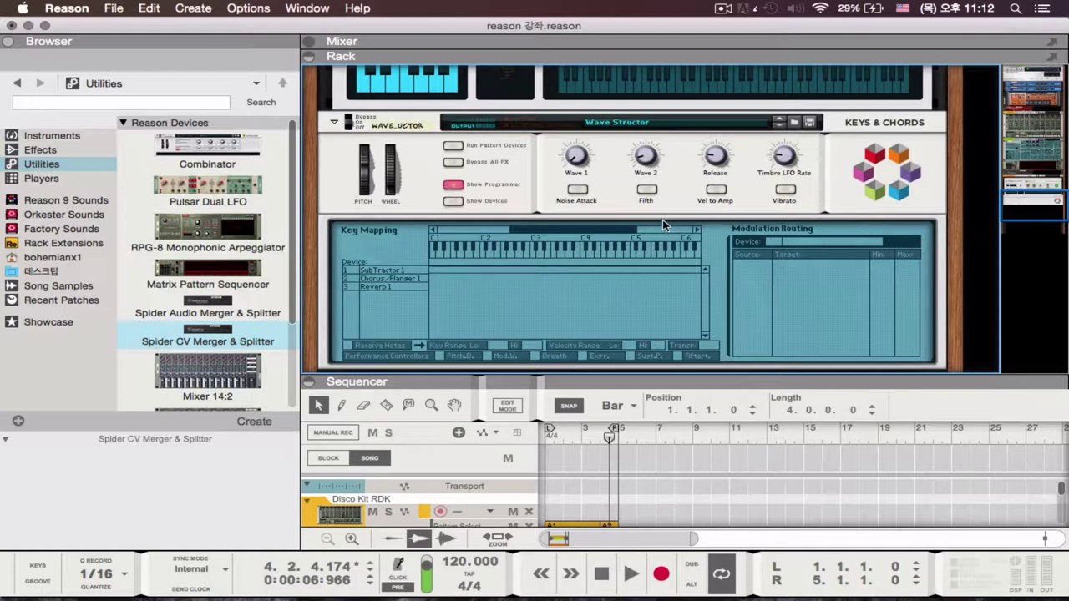
click(456, 203)
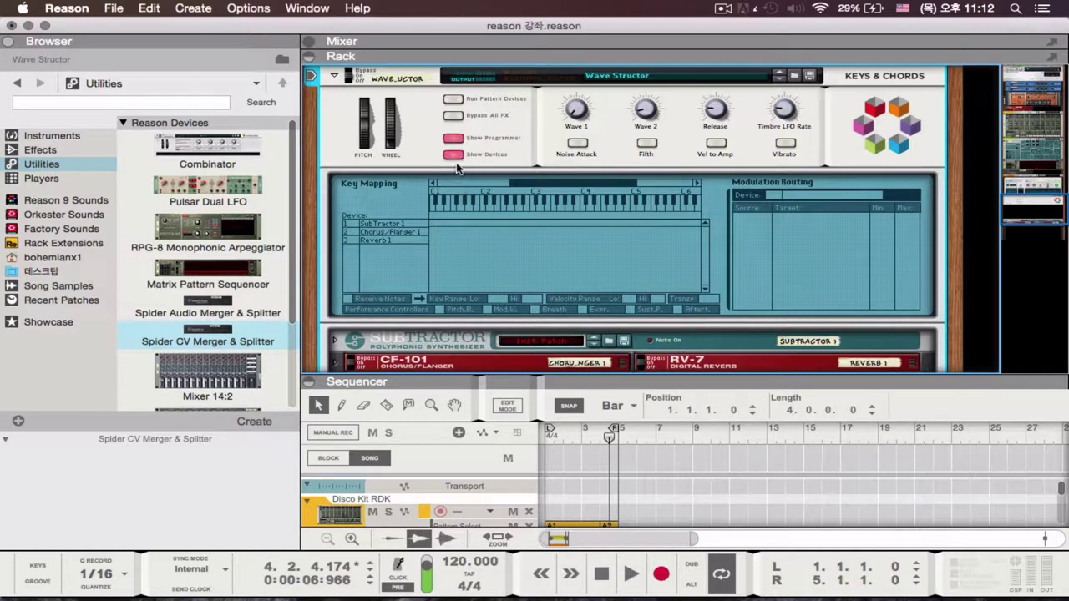
click(453, 155)
scroll(460, 167, up, 3)
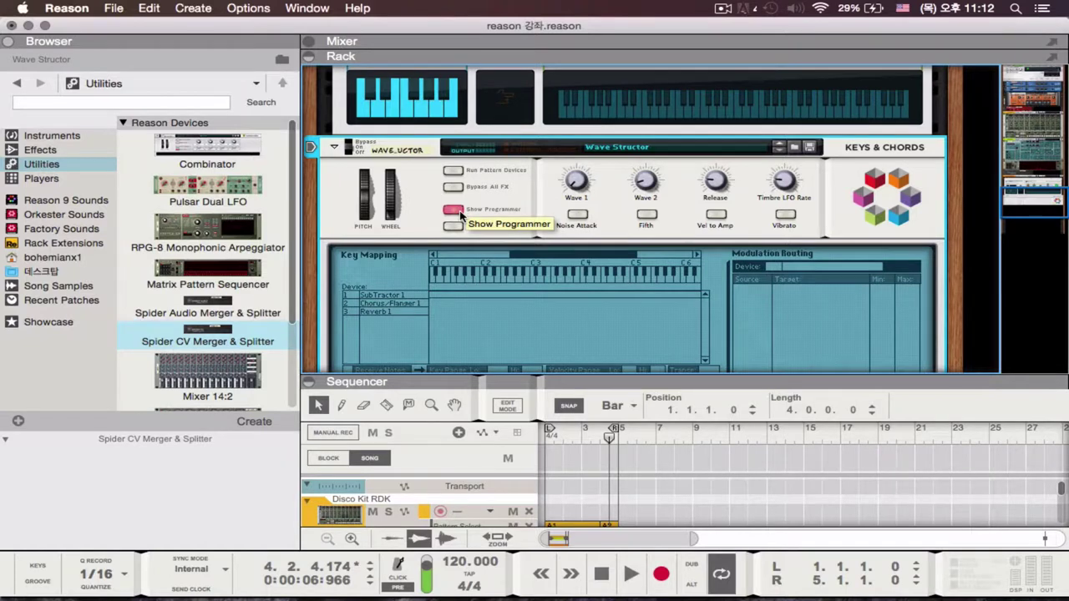
click(456, 213)
click(456, 213)
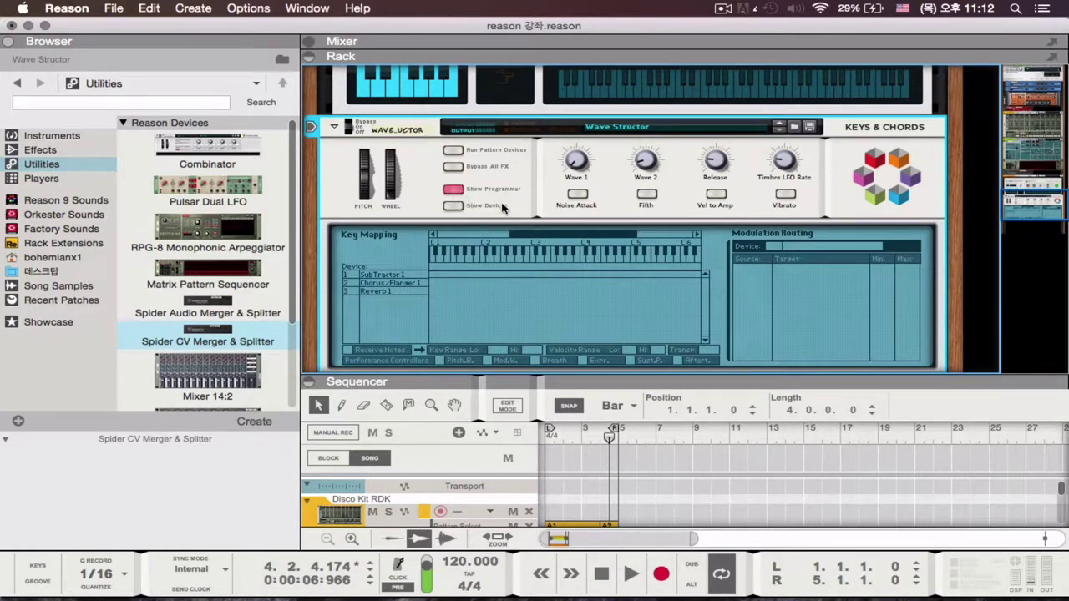
Check the Modulation Routing of SubTractor 1, Chorus/Flanger 1 and Reverb 1 in the Combinator's programmer.
scroll(485, 294, down, 2)
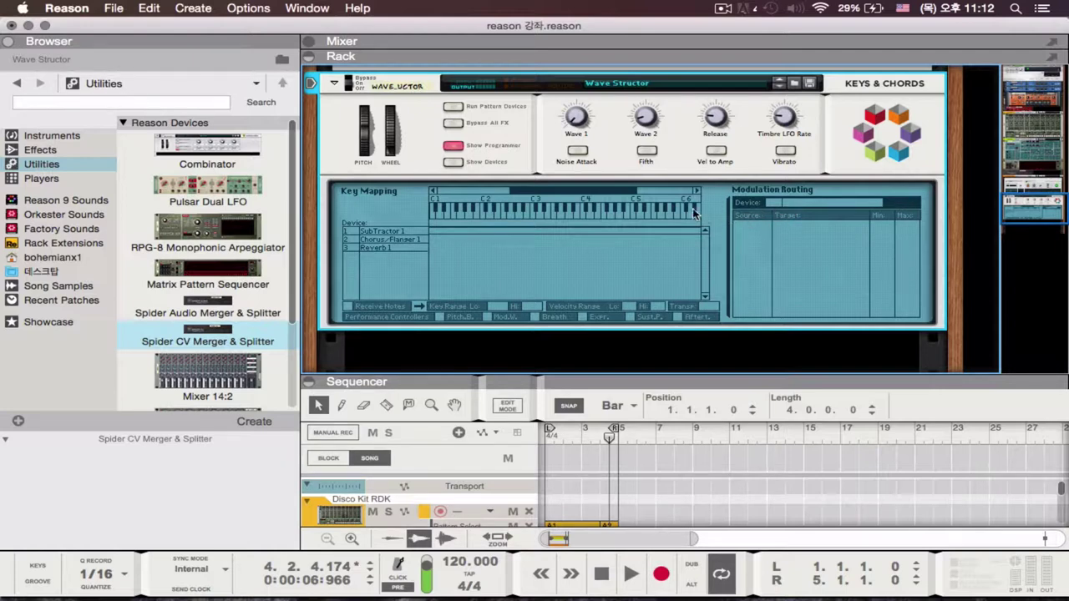
click(399, 233)
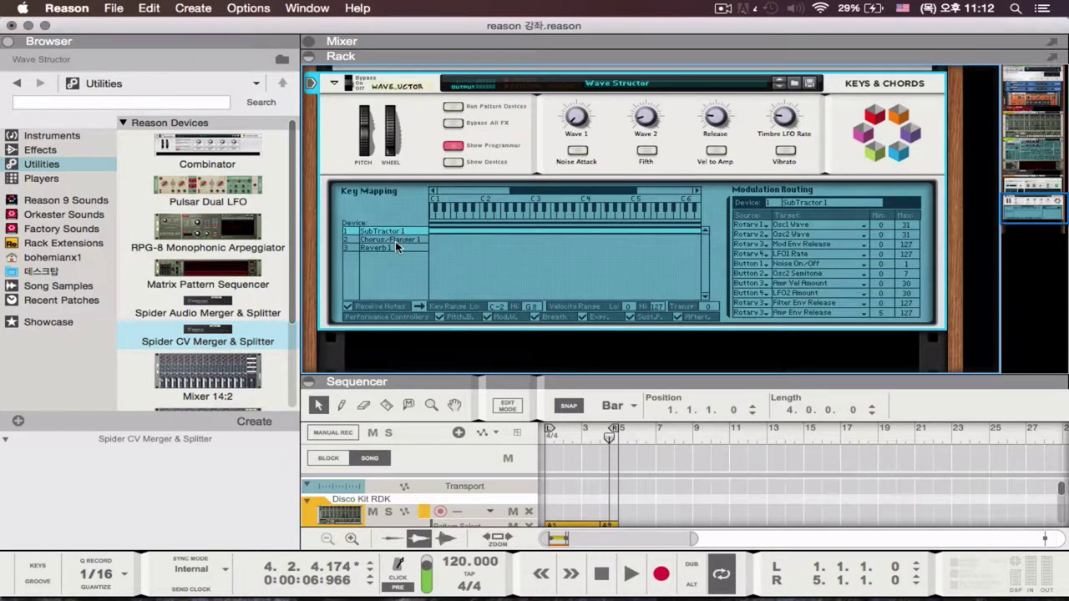
click(395, 240)
click(394, 248)
scroll(394, 251, down, 1)
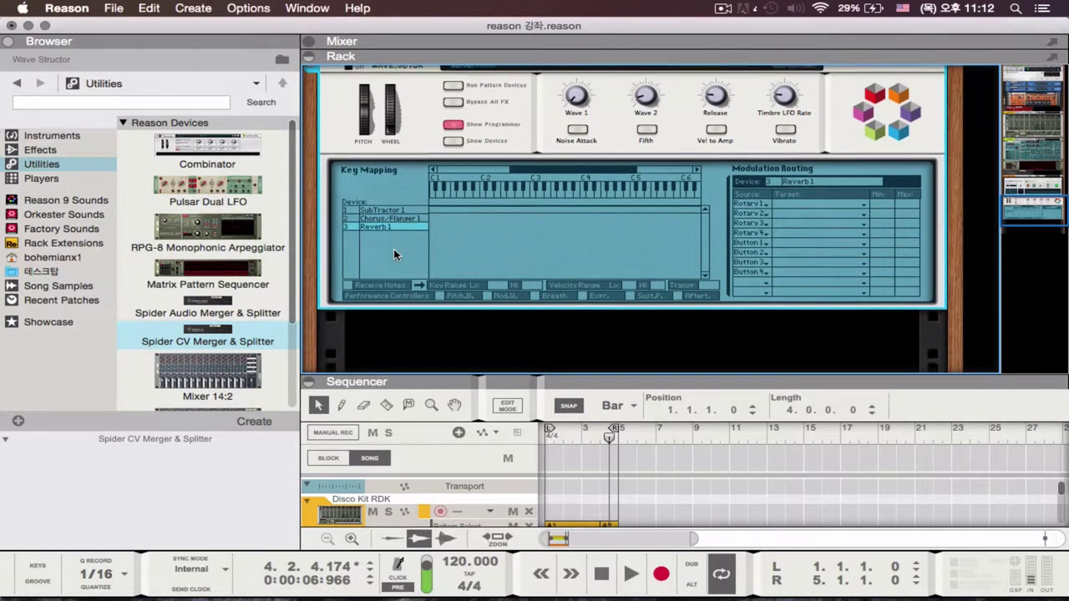
Compare the Modulation Routing of Chorus/Flanger 1, Reverb 1 and SubTractor 1 in the programmer, leaving SubTractor 1 selected.
click(398, 216)
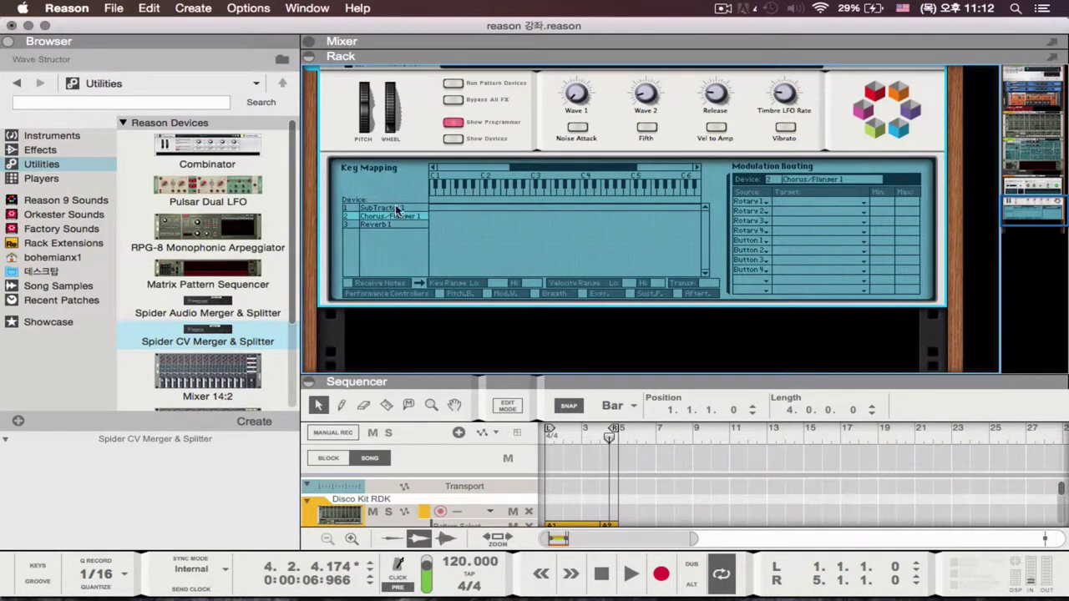
click(405, 209)
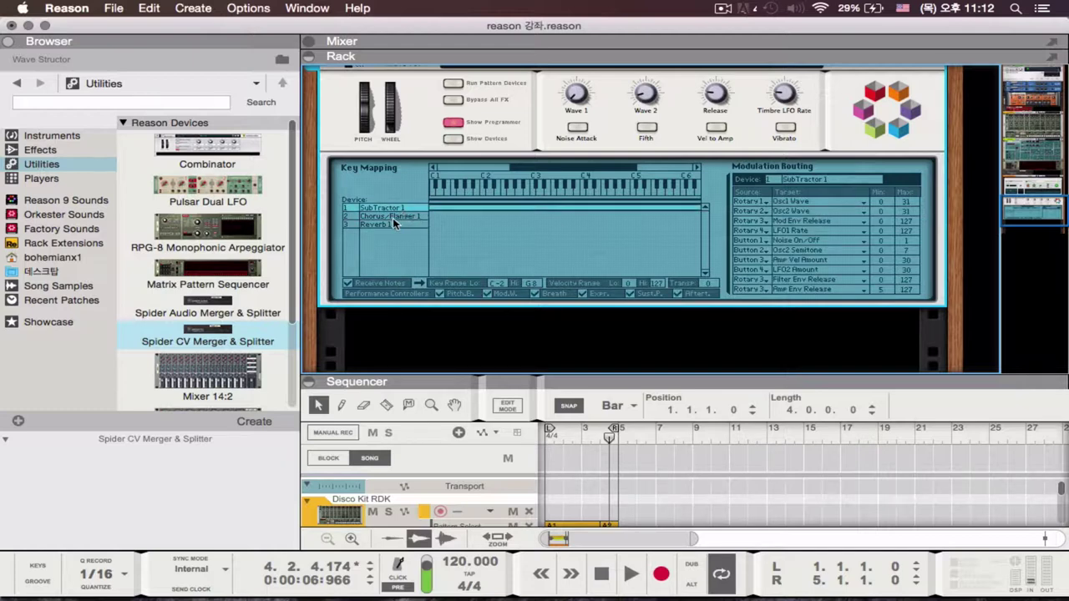
click(392, 216)
click(392, 225)
click(389, 215)
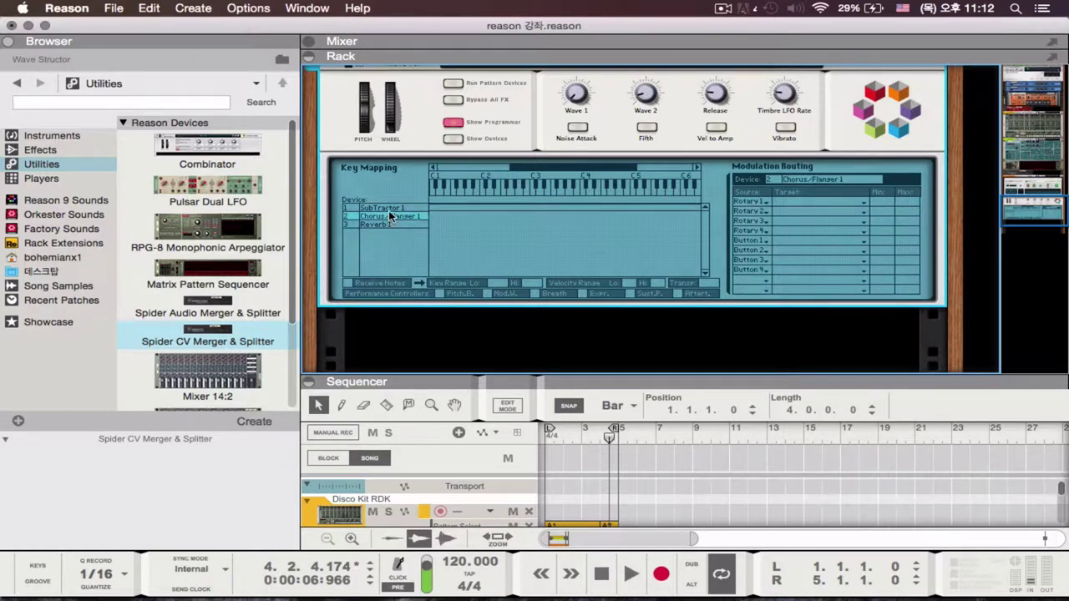
click(392, 208)
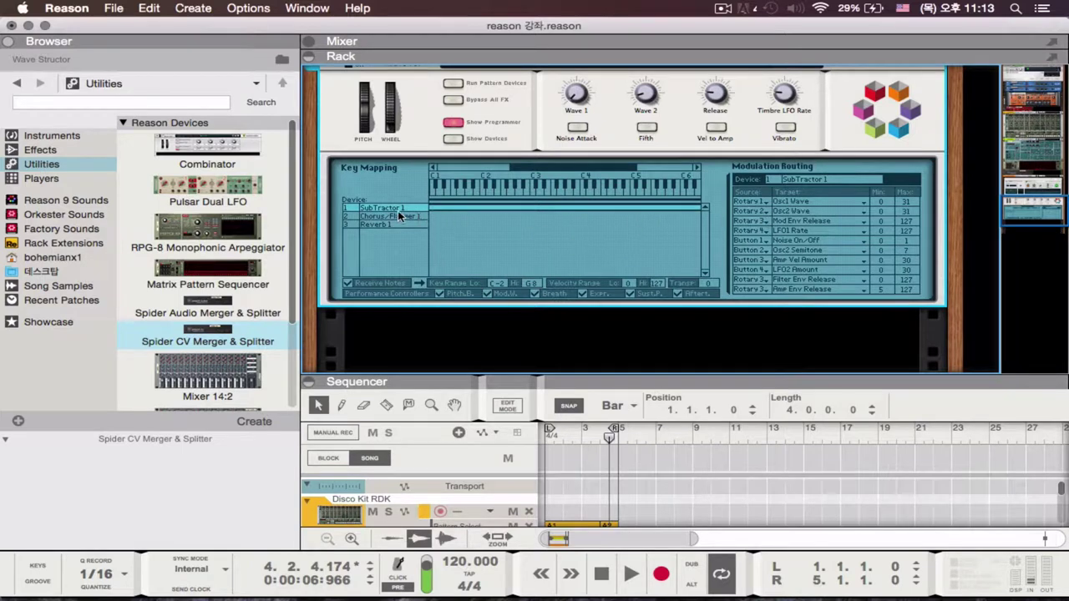
Show the Combinator's internal devices and unfold SubTractor 1 below the programmer.
click(453, 137)
scroll(456, 234, down, 2)
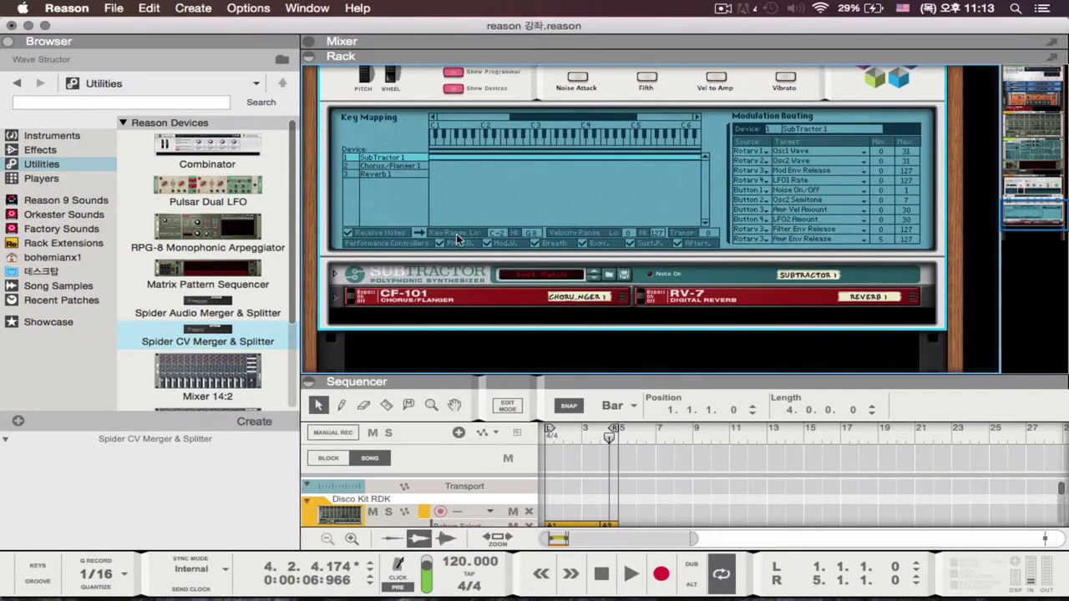
scroll(456, 233, down, 2)
click(334, 178)
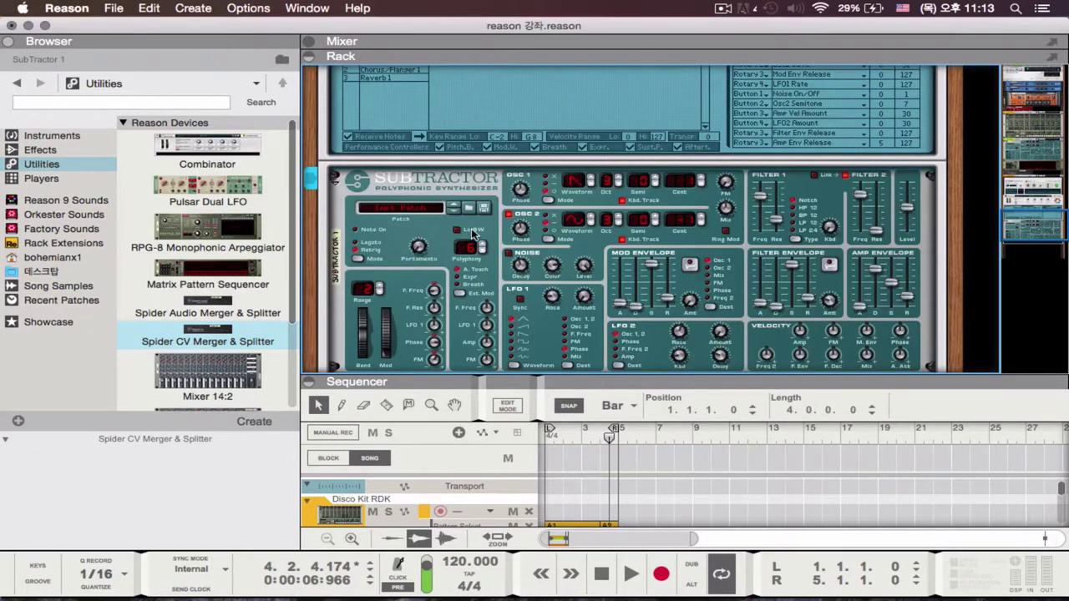
Change the target of SubTractor 1's first Modulation Routing row, sourced from Rotary 1, to Filter Freq.
scroll(476, 230, up, 4)
scroll(699, 286, down, 1)
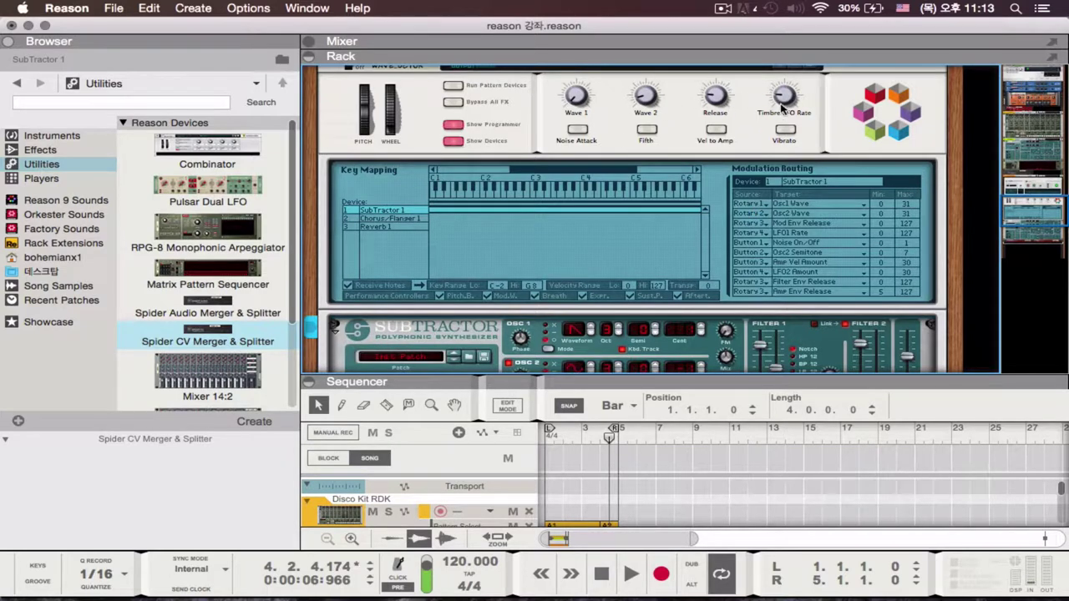
scroll(757, 212, down, 2)
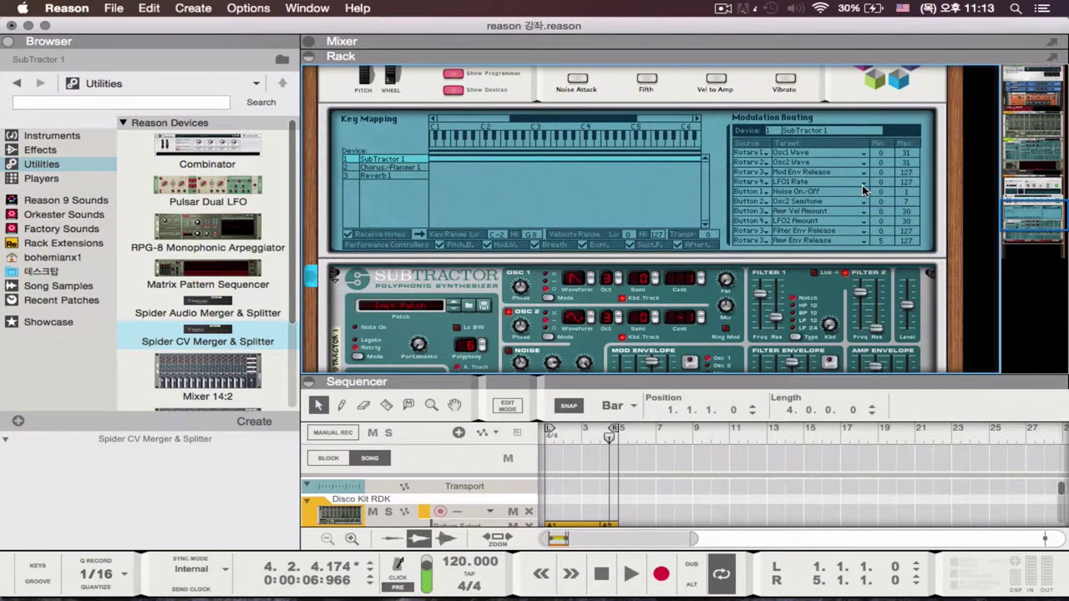
scroll(862, 185, up, 3)
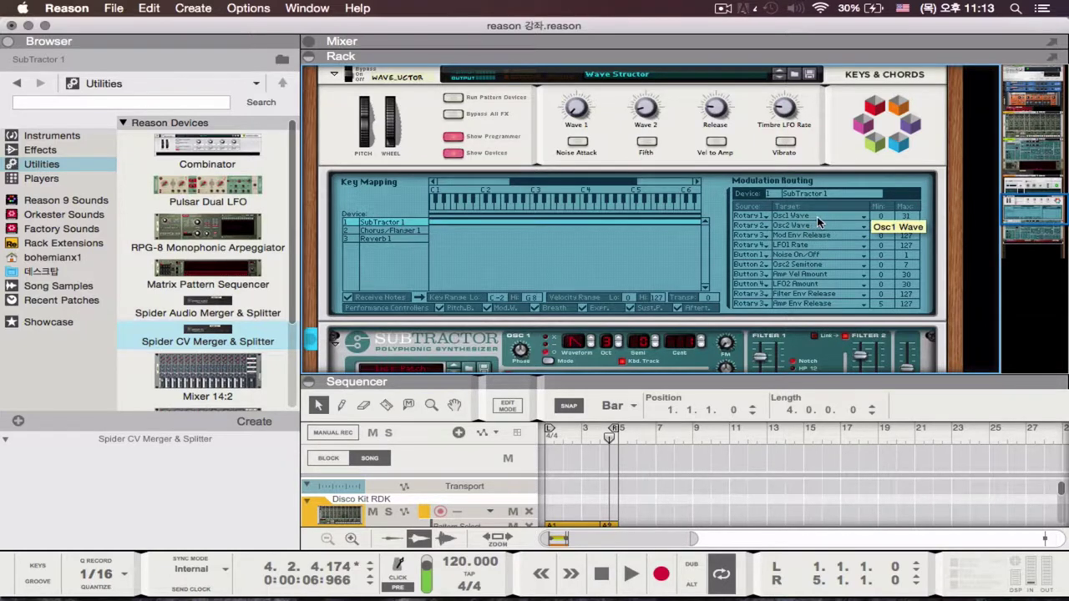
click(816, 217)
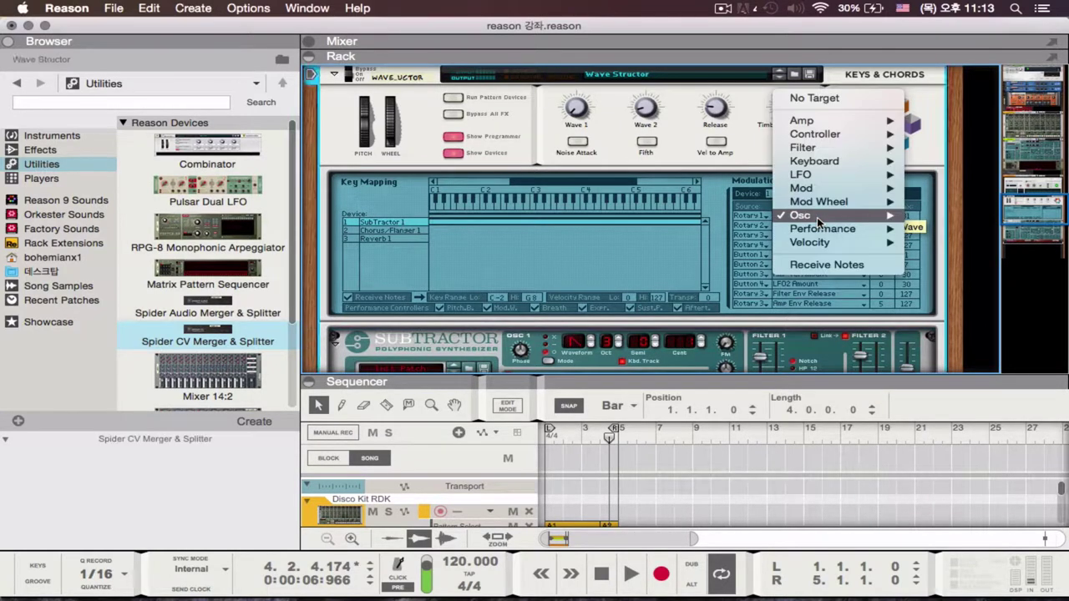
mouse_move(817, 216)
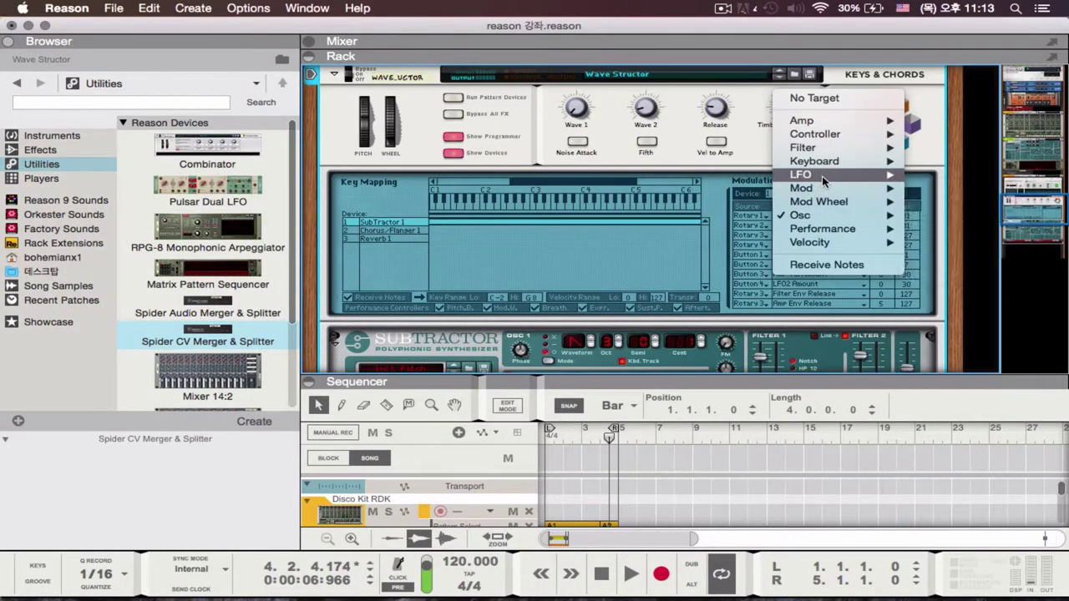
mouse_move(827, 148)
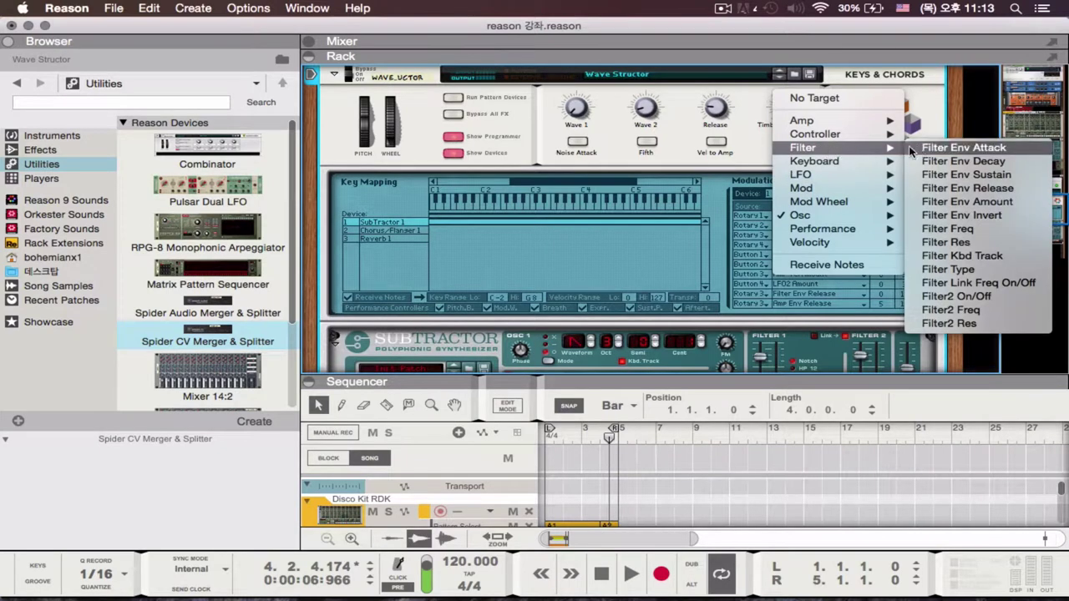
click(953, 233)
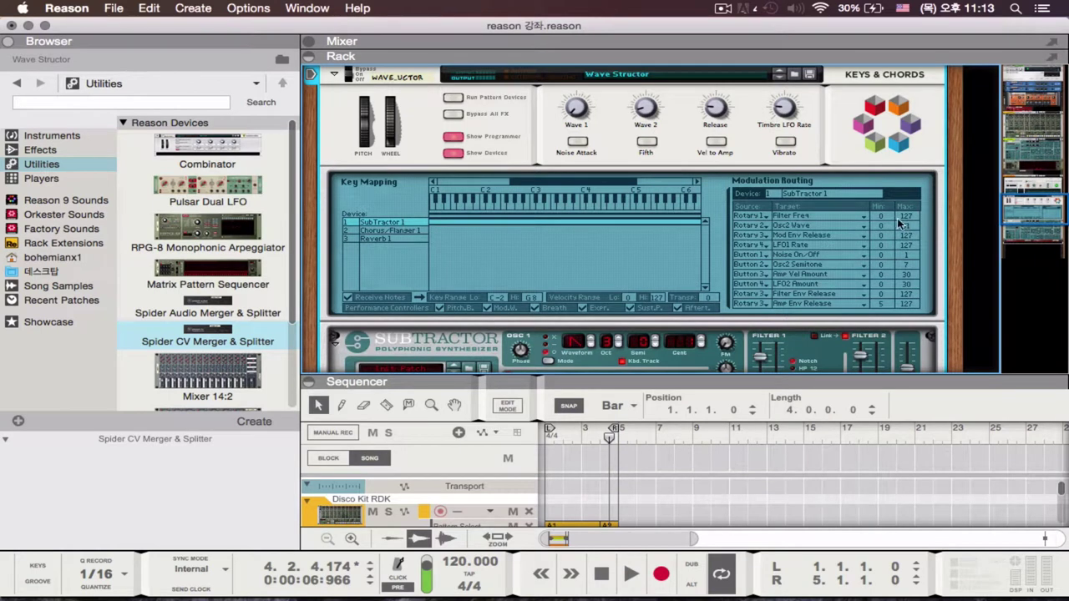
Review the source options for the Filter Freq row and check the rear cabling of the Combinator's Programmer CV In and SubTractor.
mouse_move(888, 219)
click(761, 219)
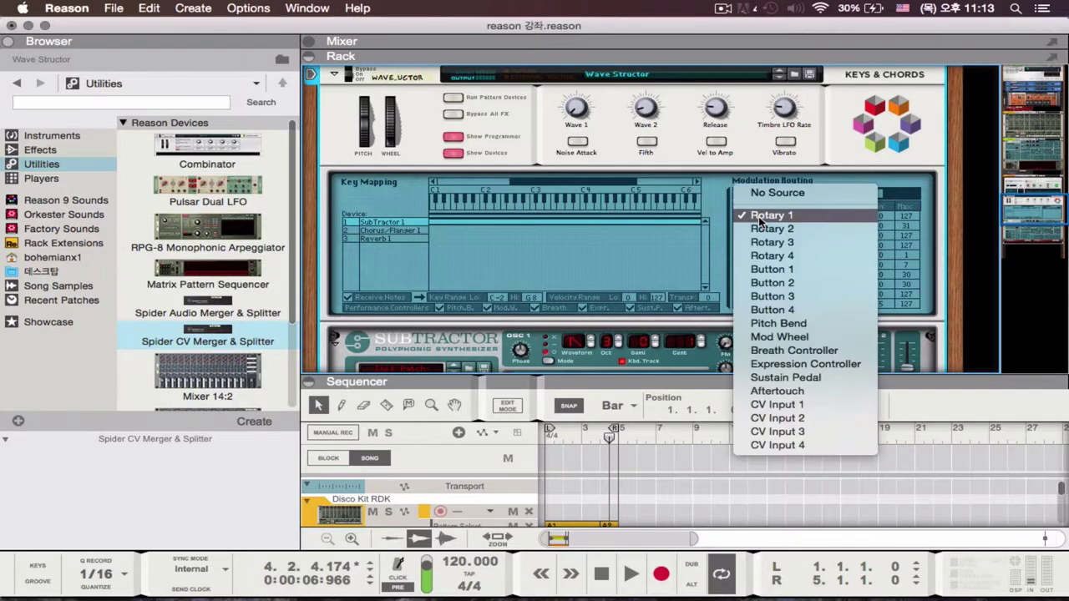
click(725, 193)
key(Tab)
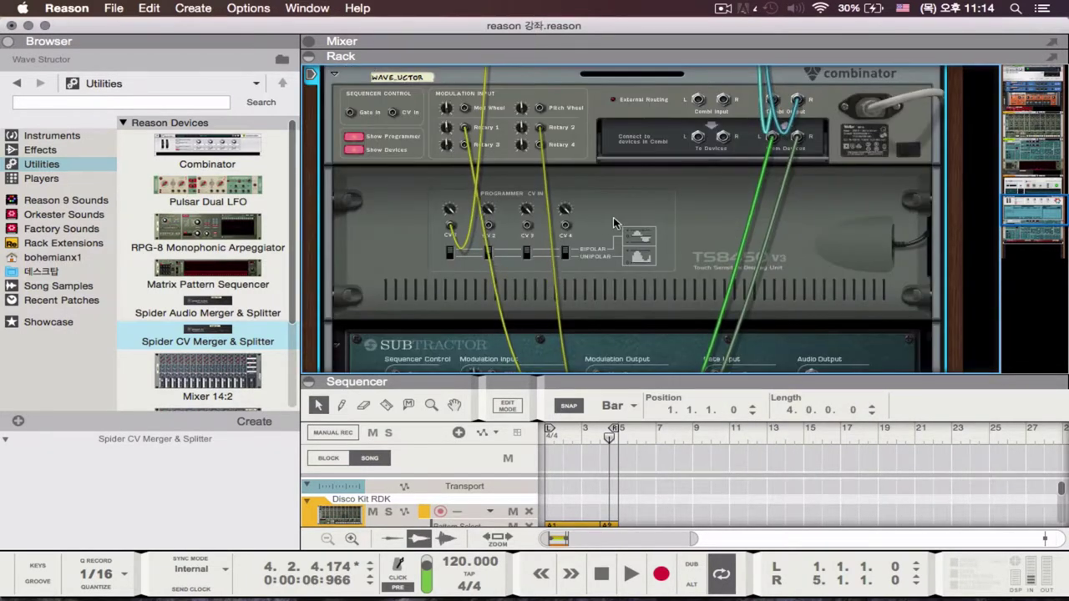
scroll(565, 214, down, 2)
scroll(565, 215, down, 6)
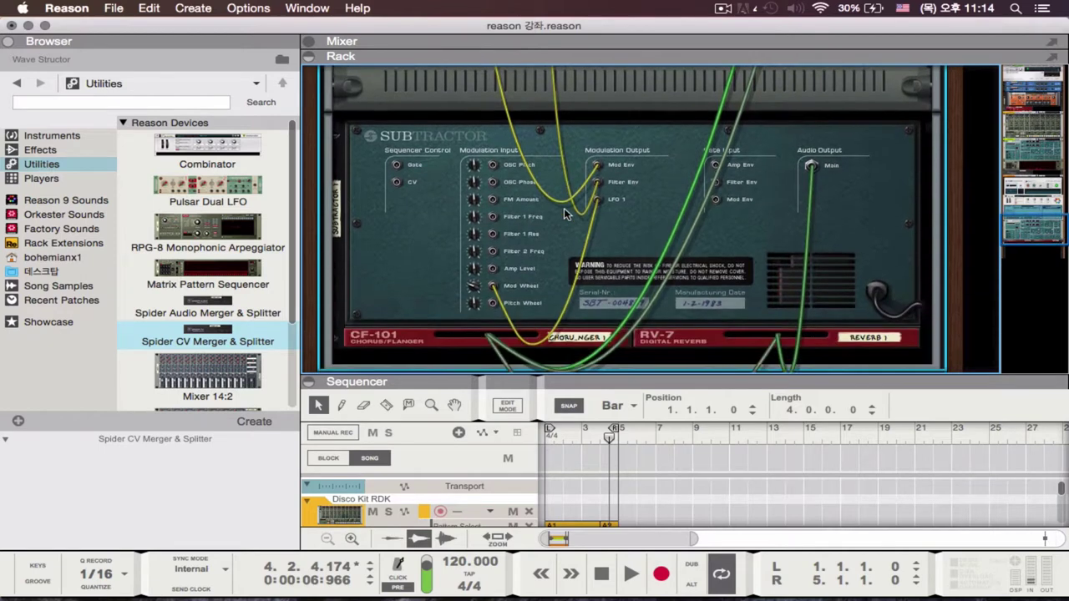
scroll(565, 214, up, 3)
scroll(565, 215, up, 4)
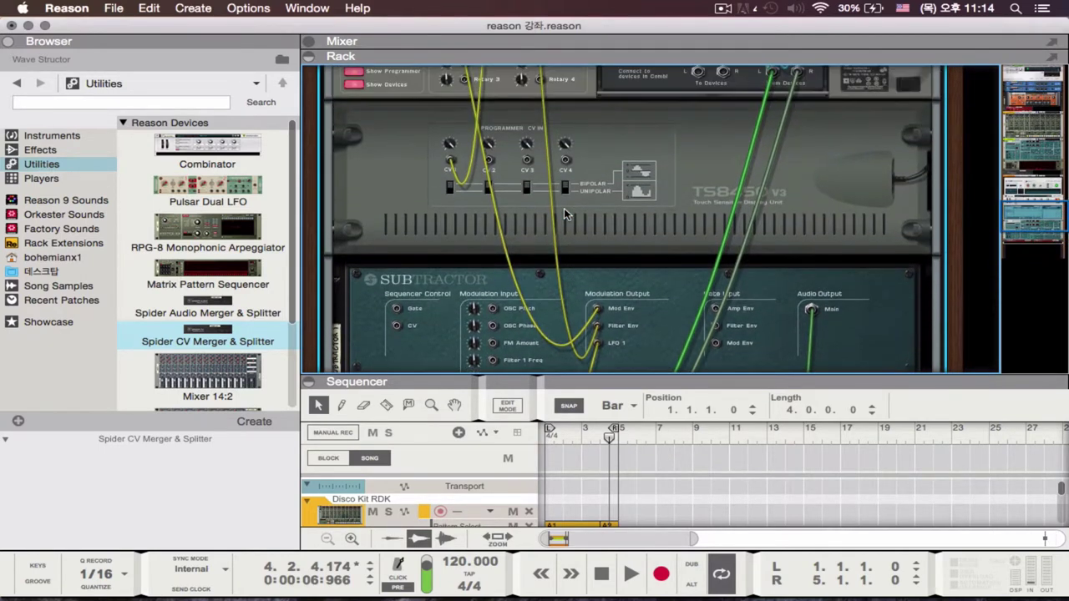
scroll(438, 316, down, 3)
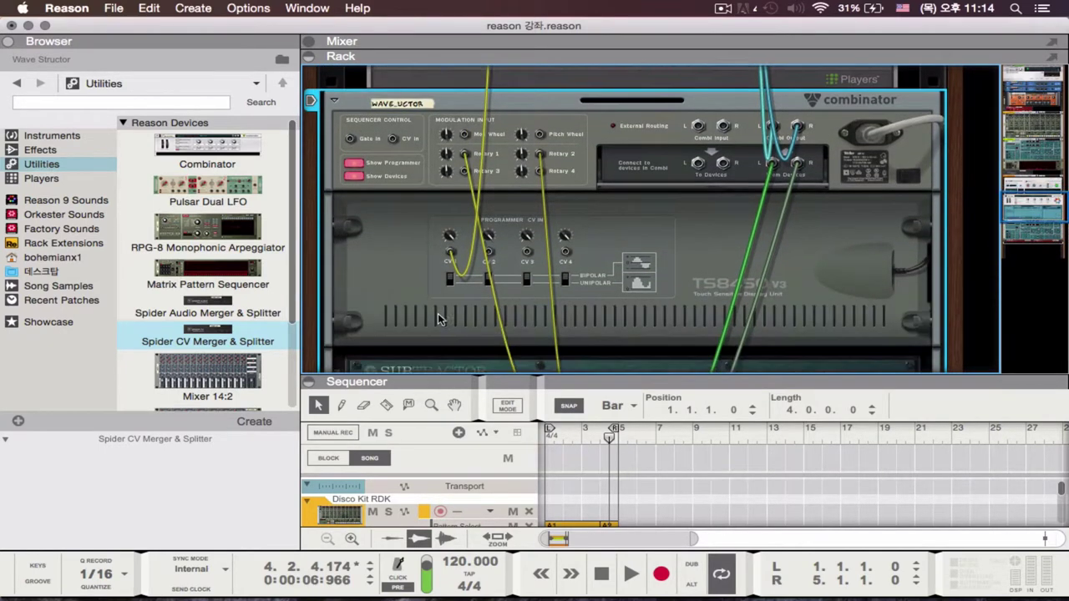
scroll(438, 313, up, 2)
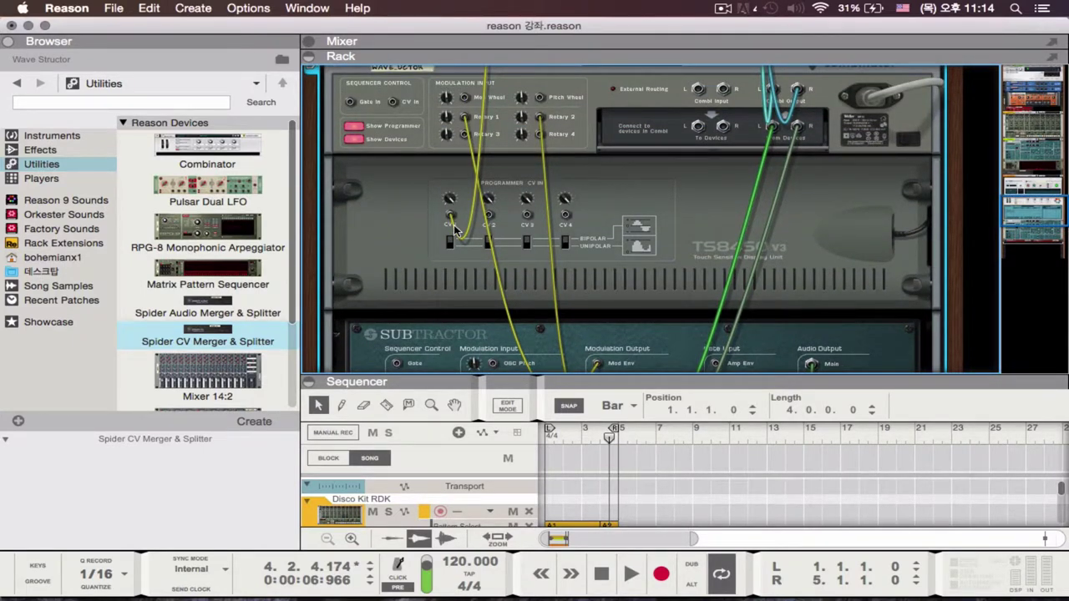
Return to the rack's front and set the source of SubTractor 1's Filter Freq routing row to CV Input 1.
key(Tab)
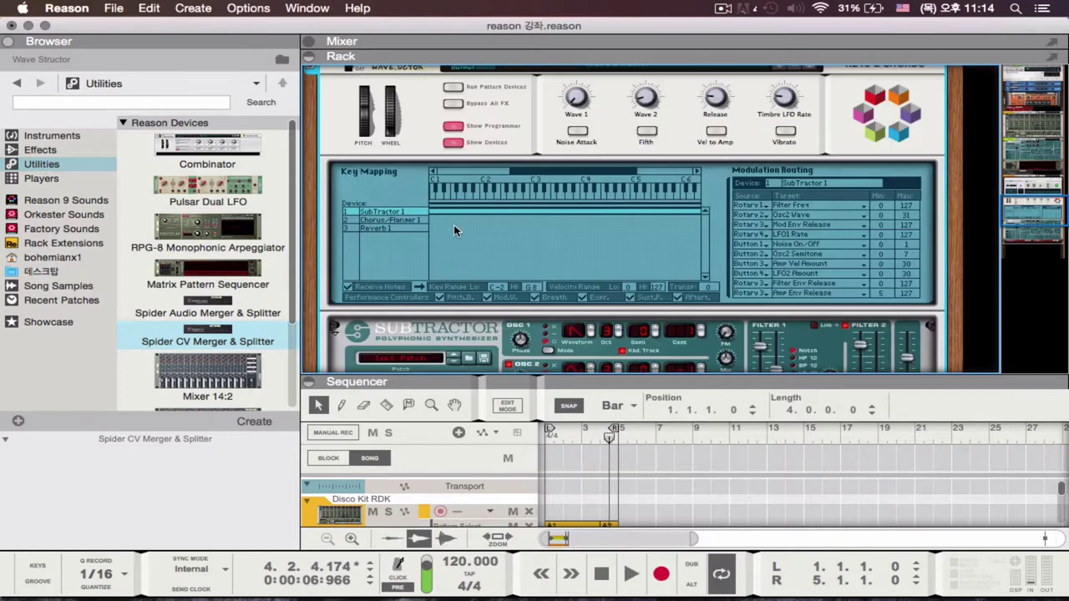
click(764, 212)
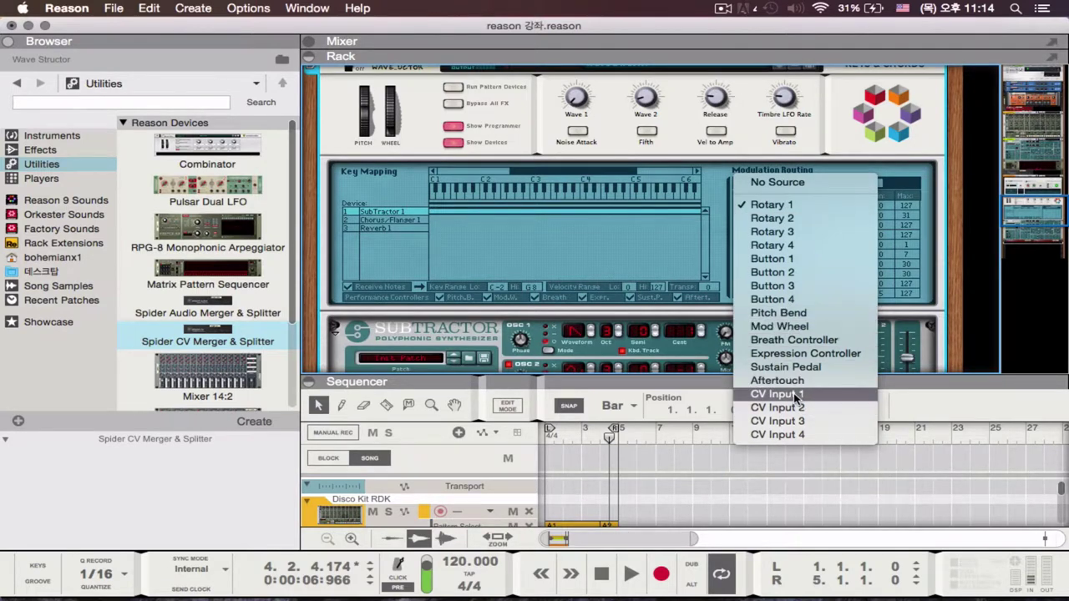
click(794, 392)
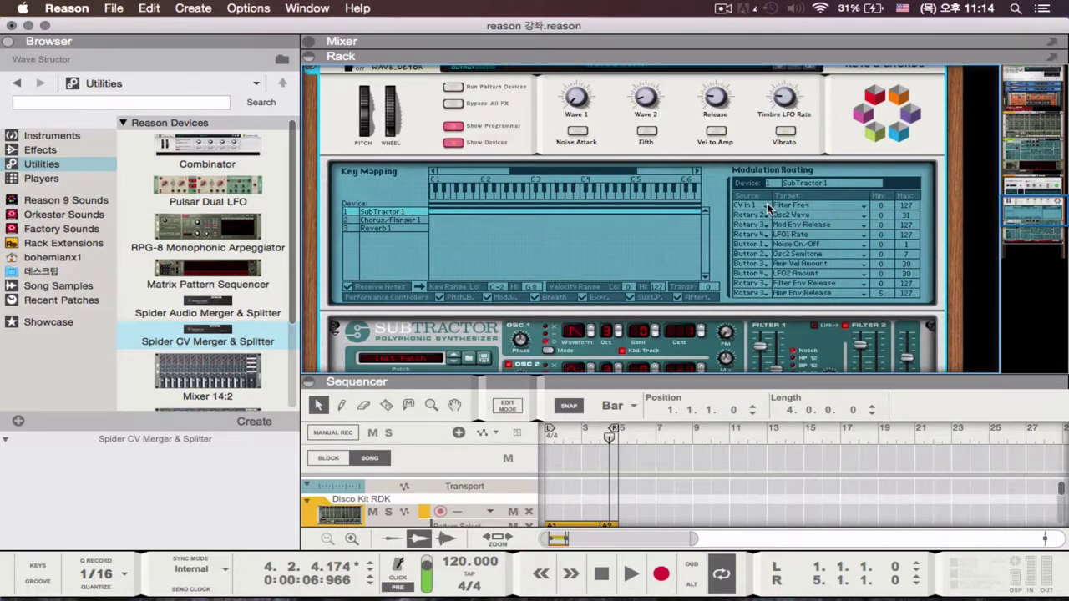
Trace the rear cables from the Matrix's Gate CV through the Spider CV toward the Combinator, and return to the front.
scroll(767, 207, up, 5)
key(Tab)
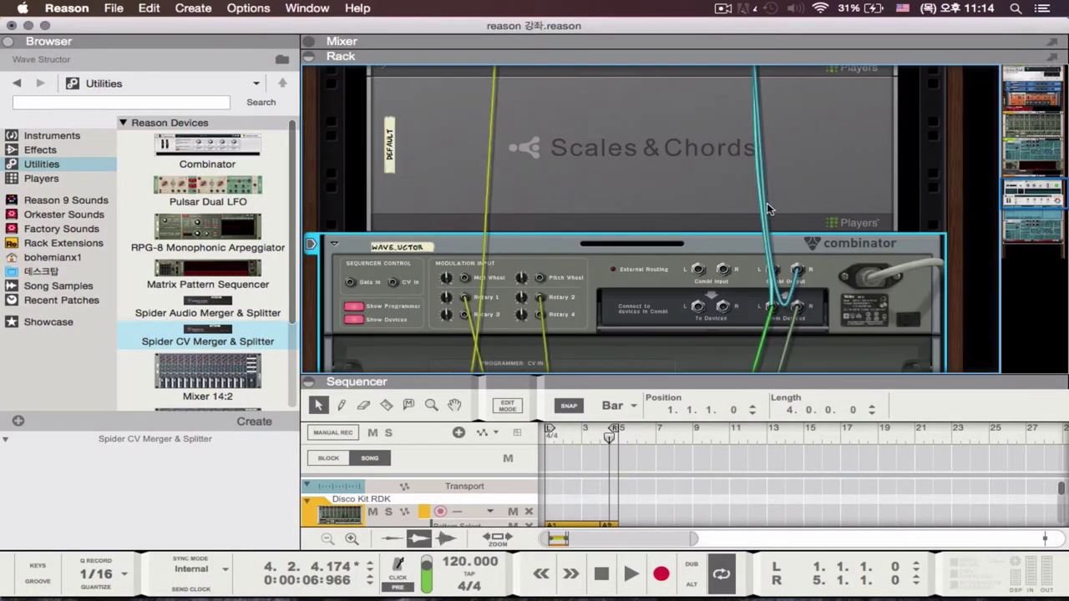
scroll(769, 209, up, 5)
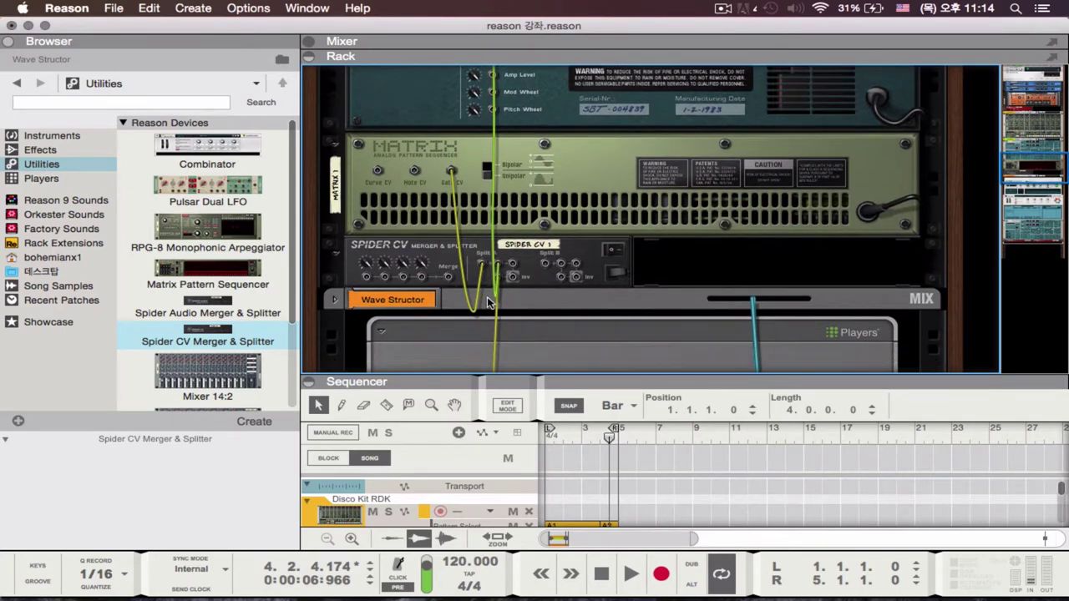
scroll(487, 303, down, 3)
key(Tab)
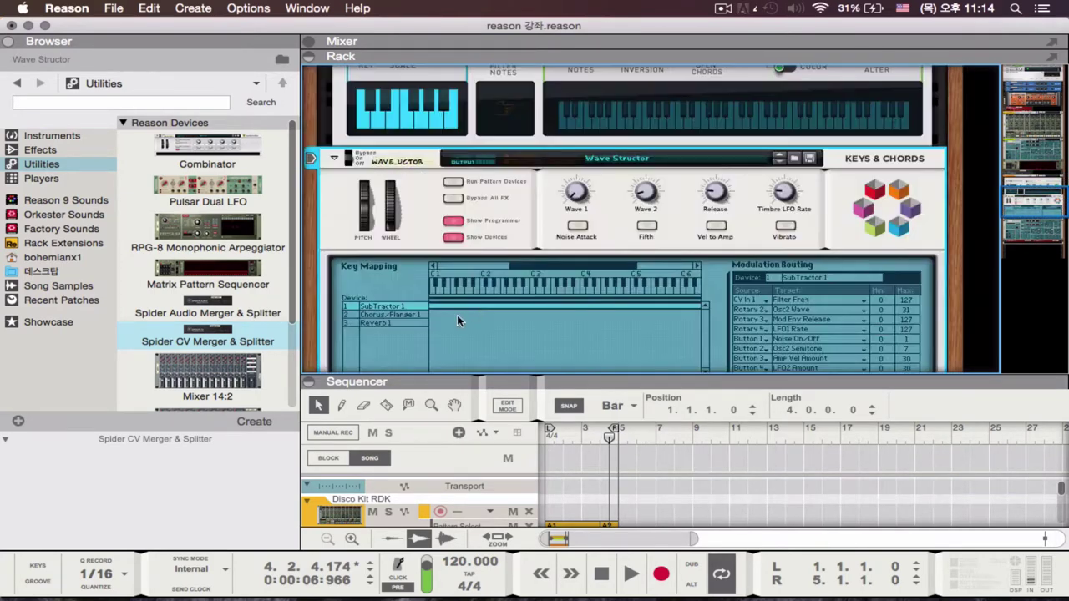
Examine the CV In 1 to Filter Freq routing range together with the SubTractor and Combinator front panels.
scroll(746, 282, down, 1)
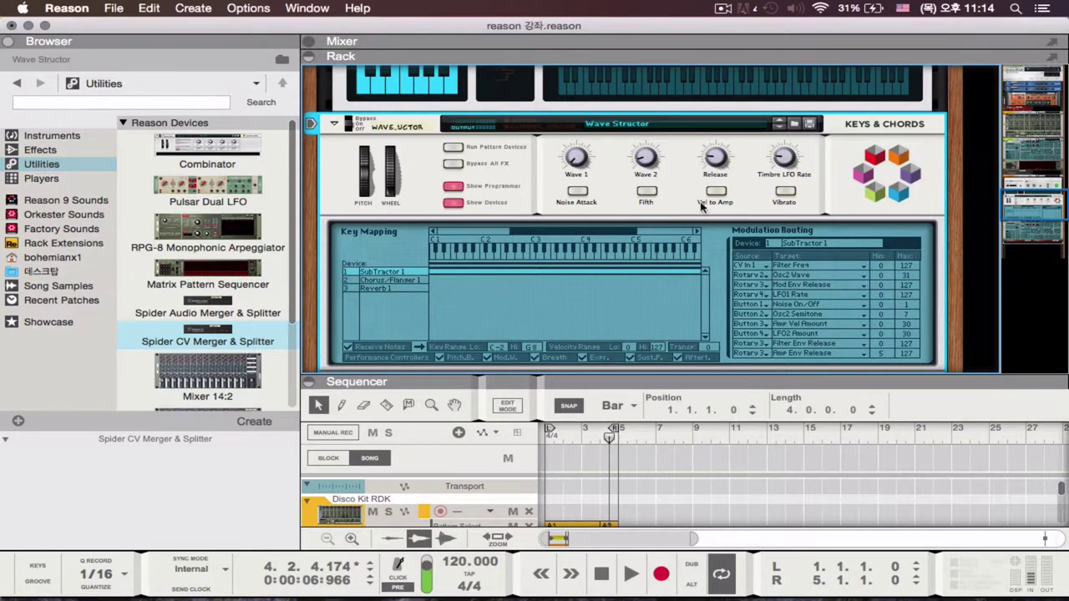
scroll(757, 288, down, 1)
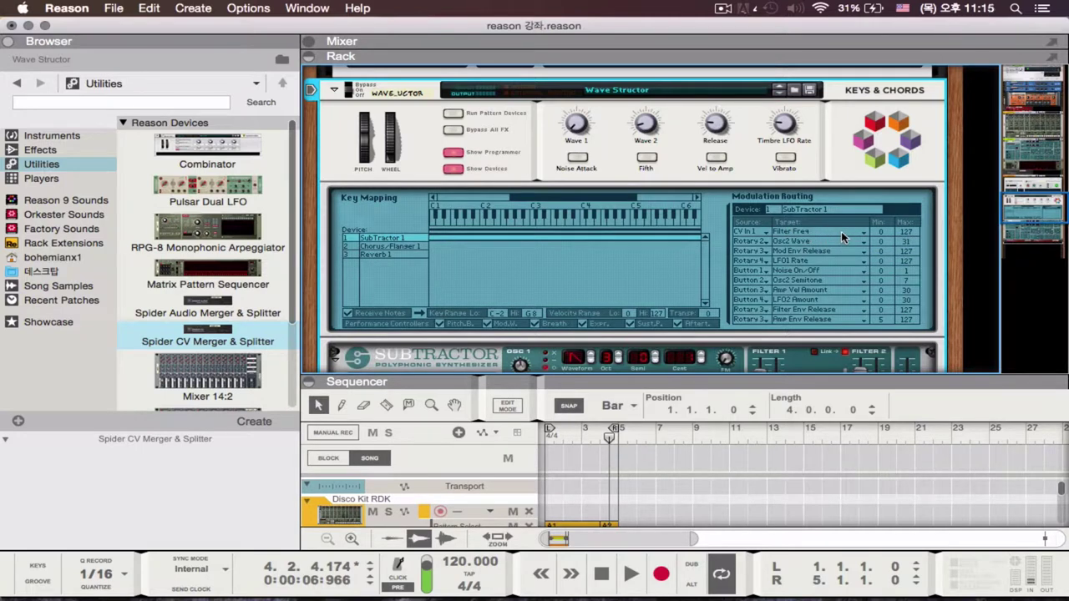
drag(905, 240, 905, 284)
scroll(894, 251, down, 3)
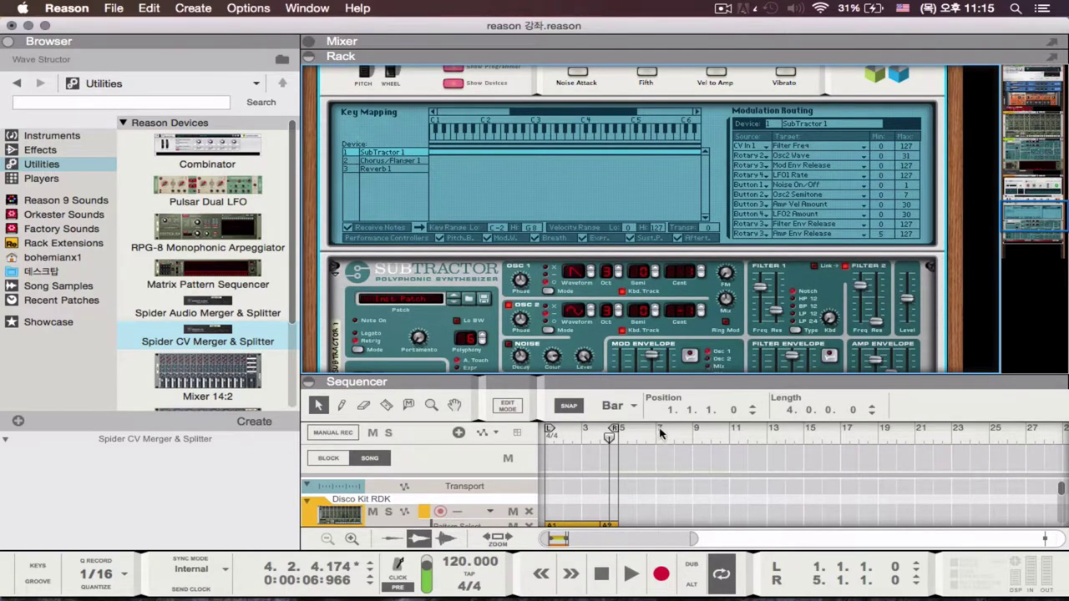
scroll(693, 254, up, 5)
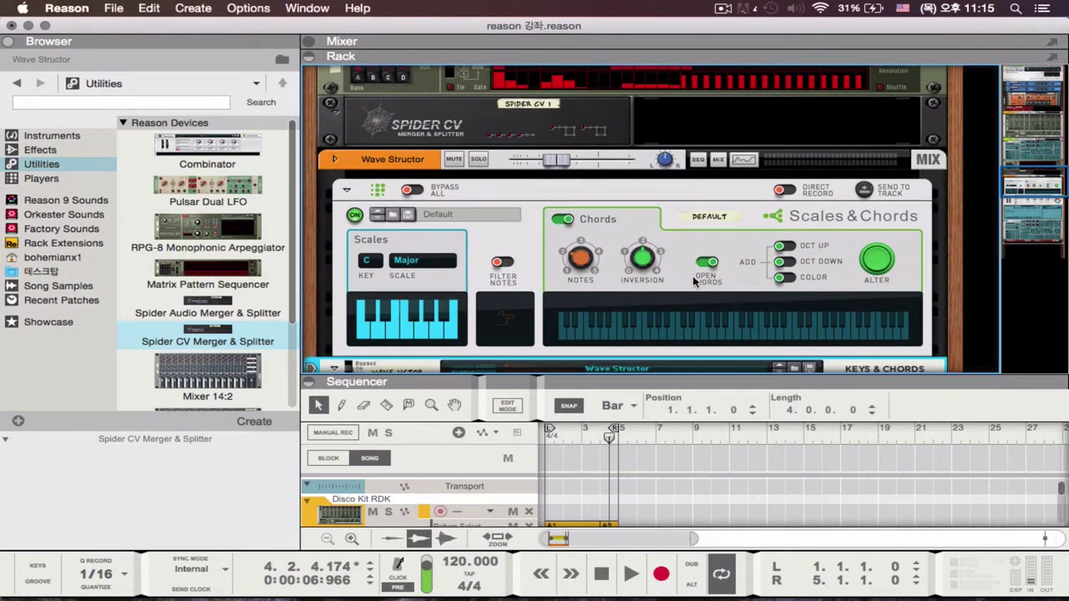
scroll(696, 284, down, 5)
scroll(676, 311, up, 5)
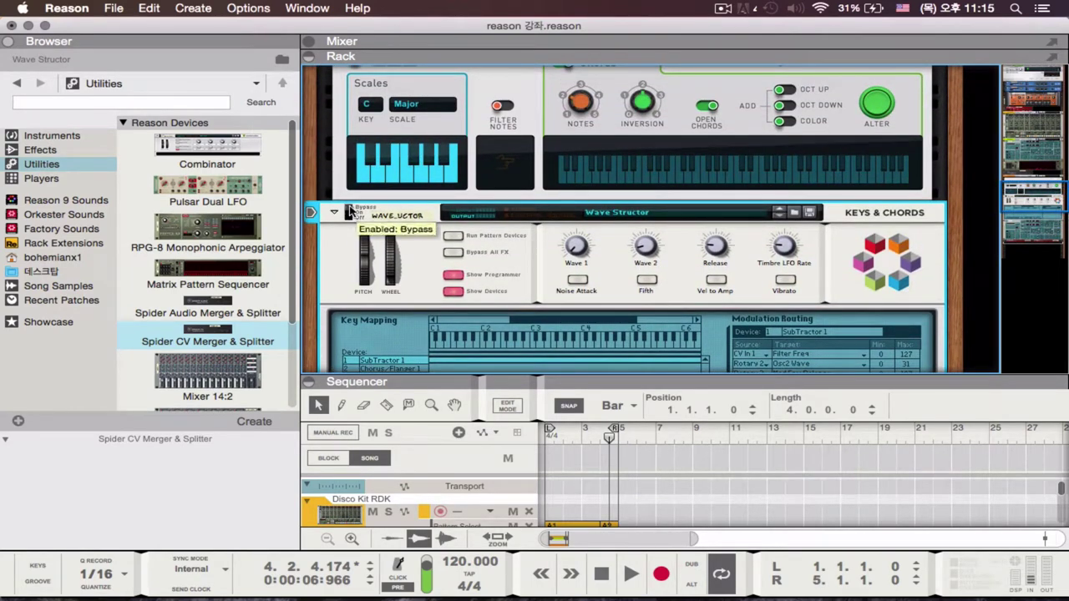
Return the song to its start, play it briefly to hear the Combinator, and stop playback.
click(600, 574)
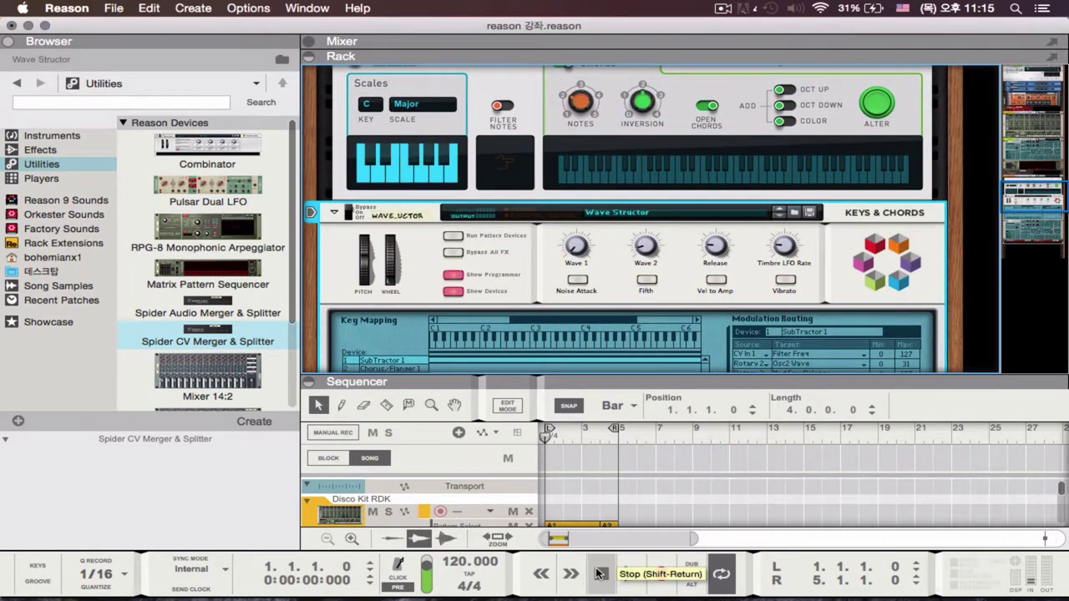
key(space)
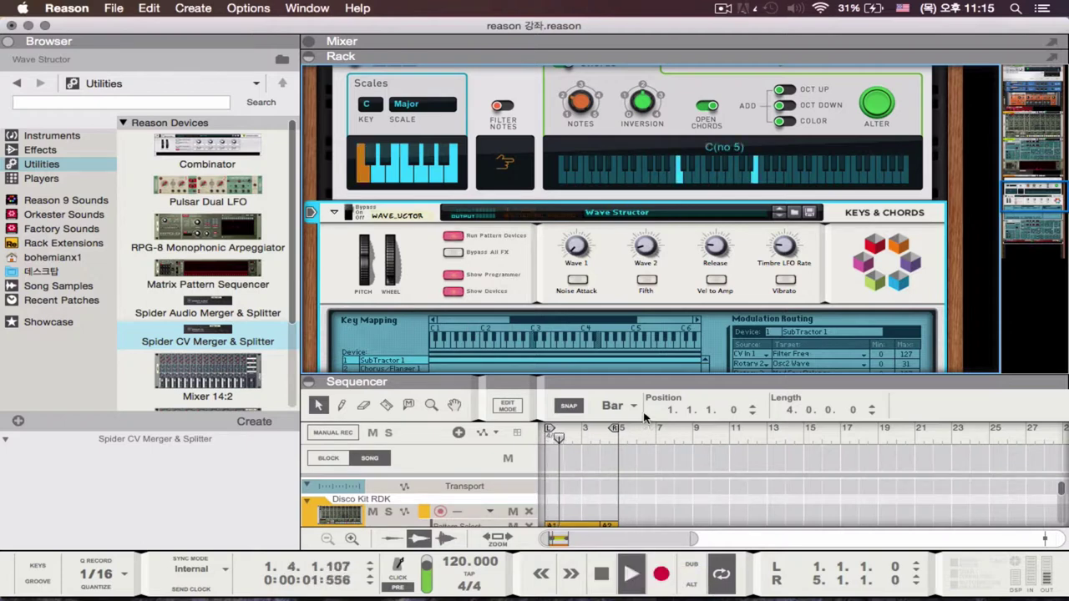
key(space)
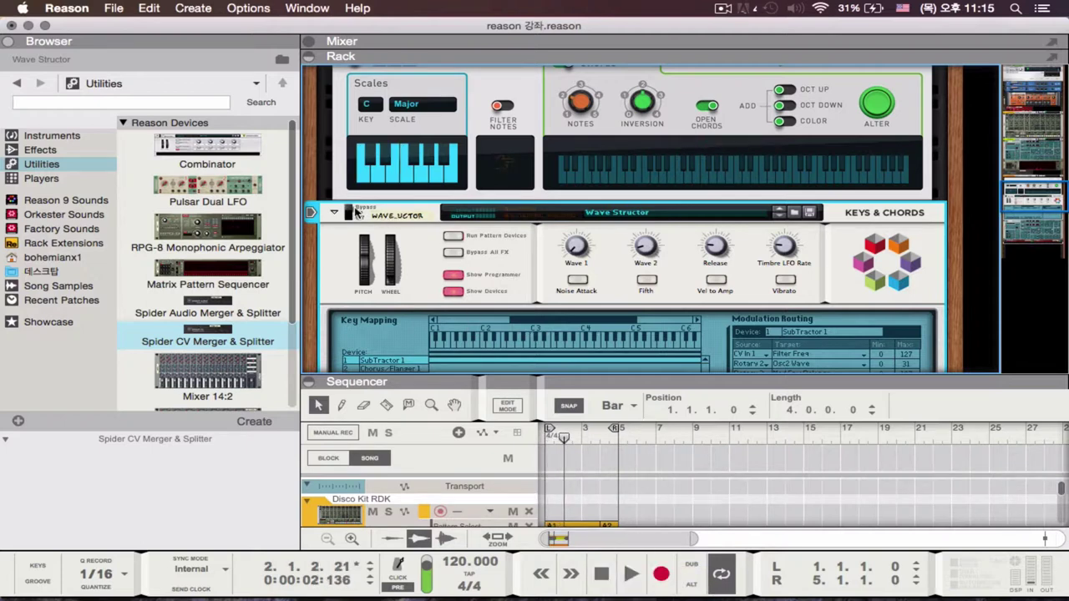
Return the song to its start and play it while watching the SubTractor's Filter 1 Freq slider.
click(614, 565)
scroll(673, 269, down, 4)
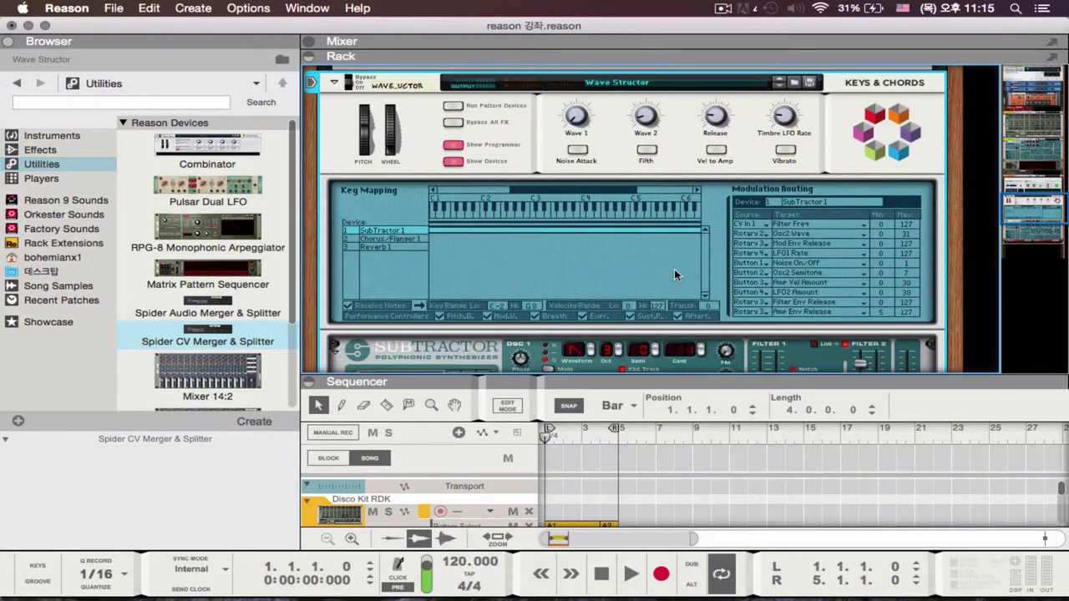
key(space)
scroll(684, 296, down, 3)
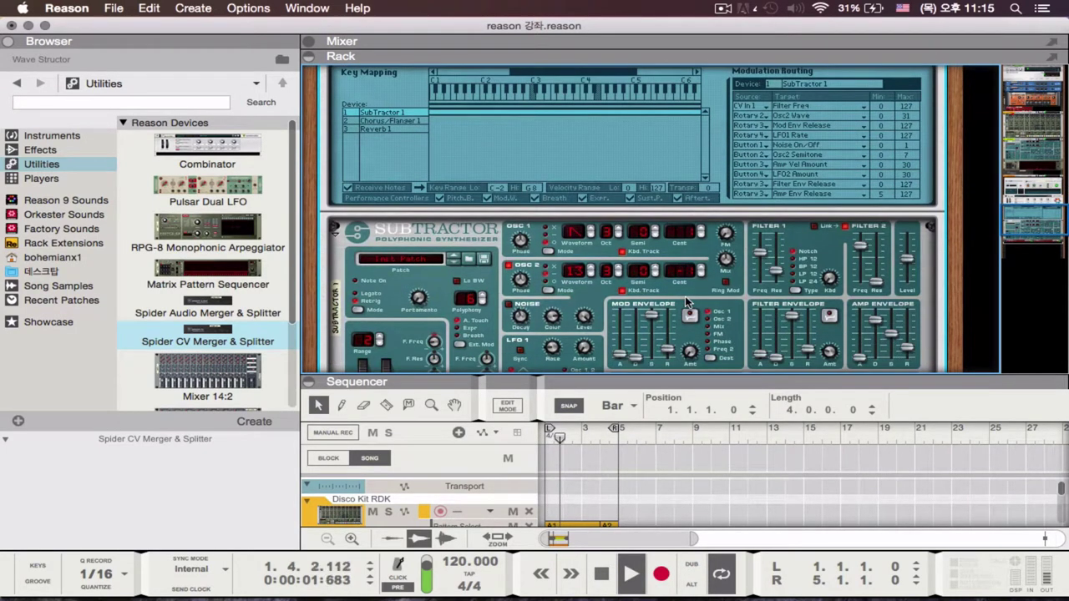
scroll(684, 296, down, 2)
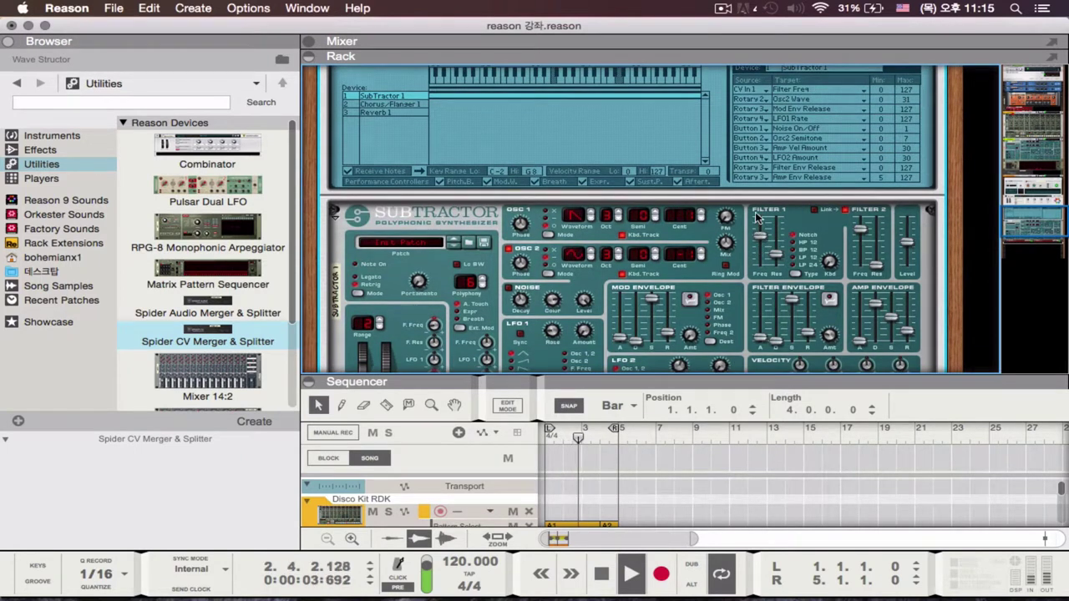
mouse_move(757, 217)
mouse_down()
mouse_move(759, 250)
mouse_move(758, 238)
mouse_up()
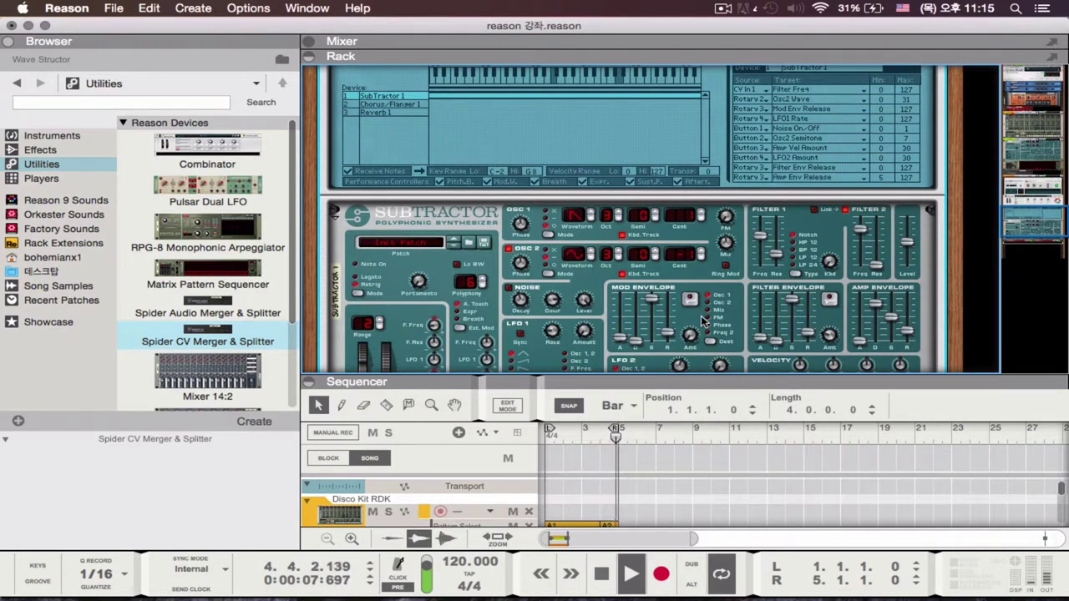
Compare the Combinator's controls and modulation routing with the SubTractor's filter section during playback, and stop the song.
scroll(701, 316, up, 10)
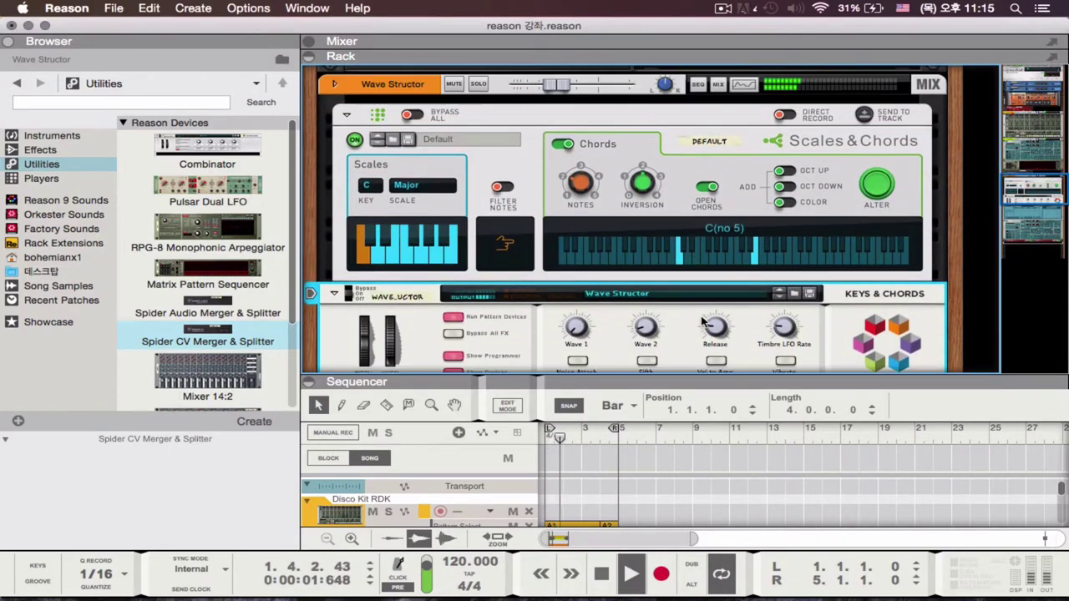
scroll(701, 321, up, 2)
scroll(701, 321, down, 8)
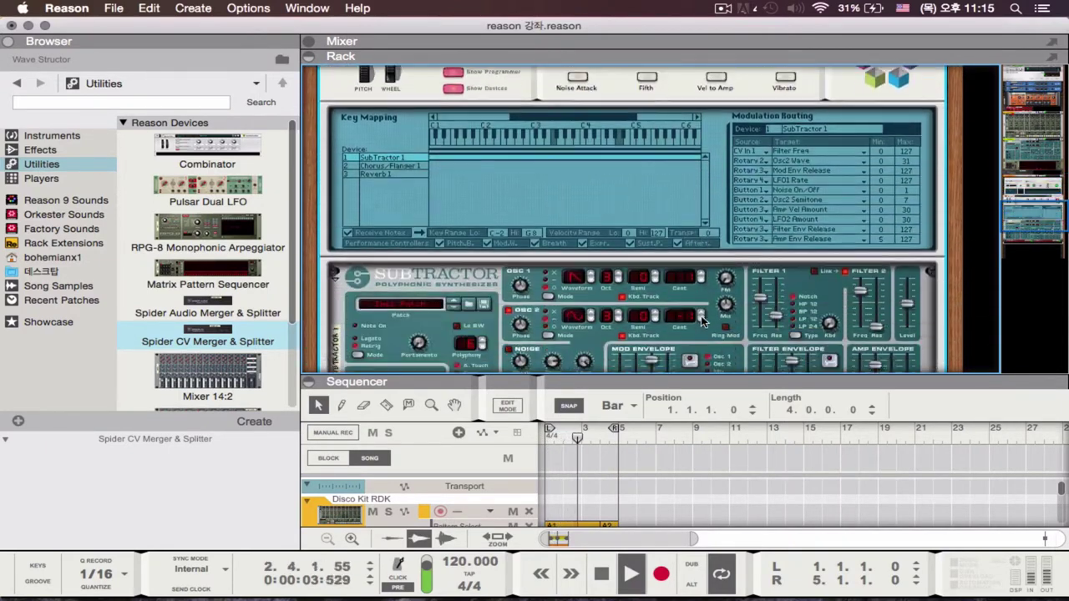
scroll(701, 320, up, 2)
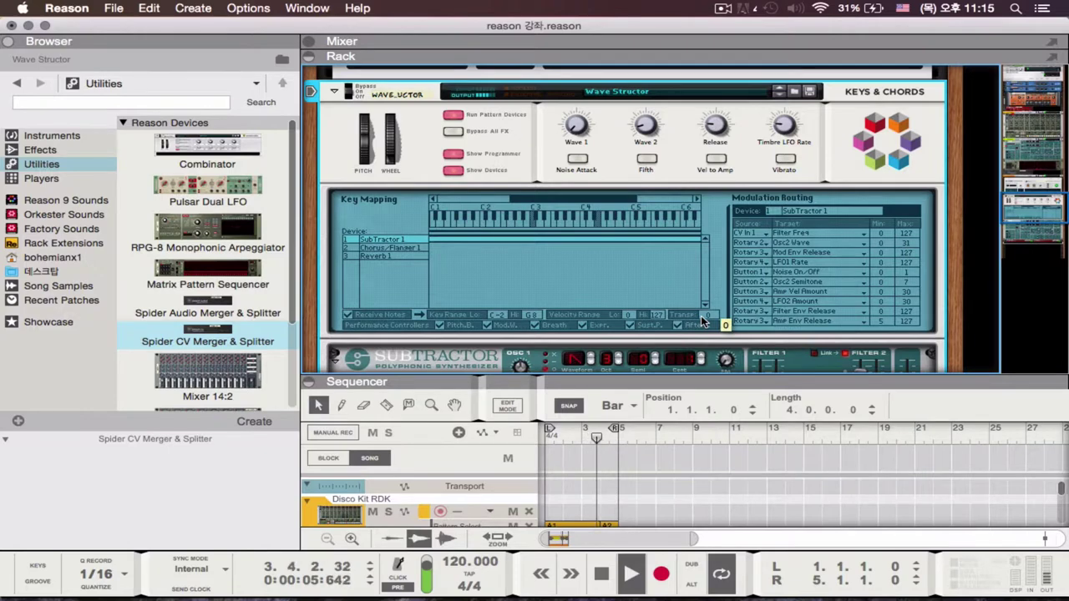
scroll(700, 315, down, 5)
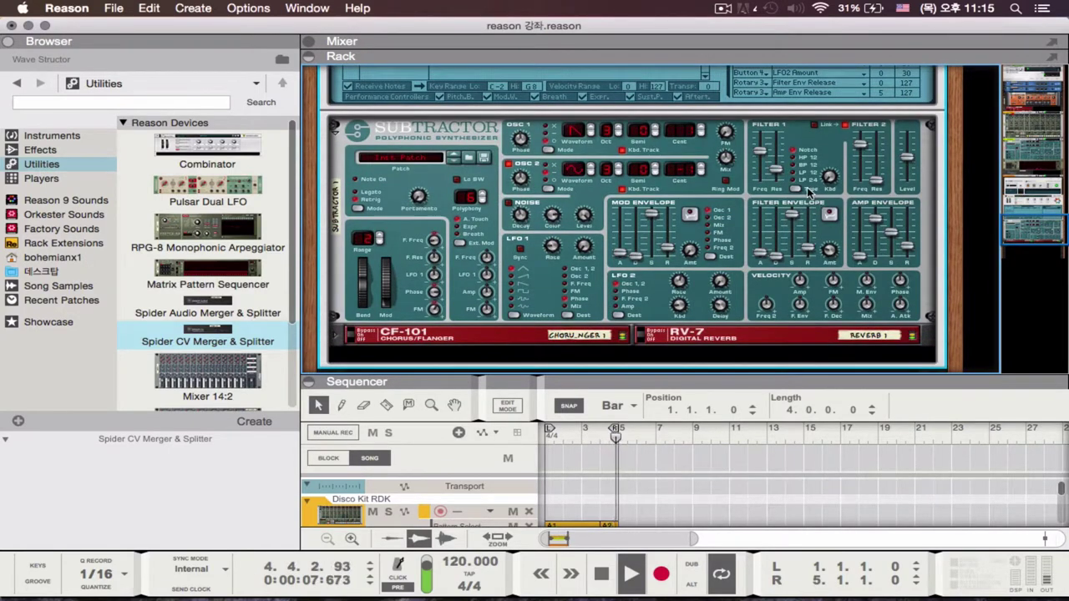
key(space)
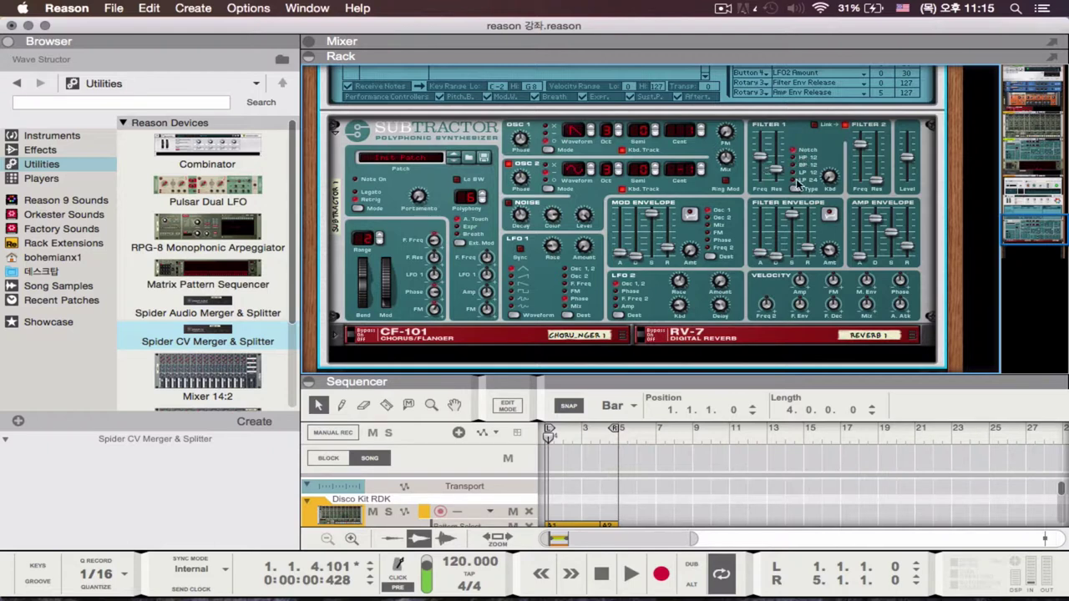
Switch the SubTractor's Filter 1 type, play the song to hear the modulated filter, and stop playback.
click(798, 189)
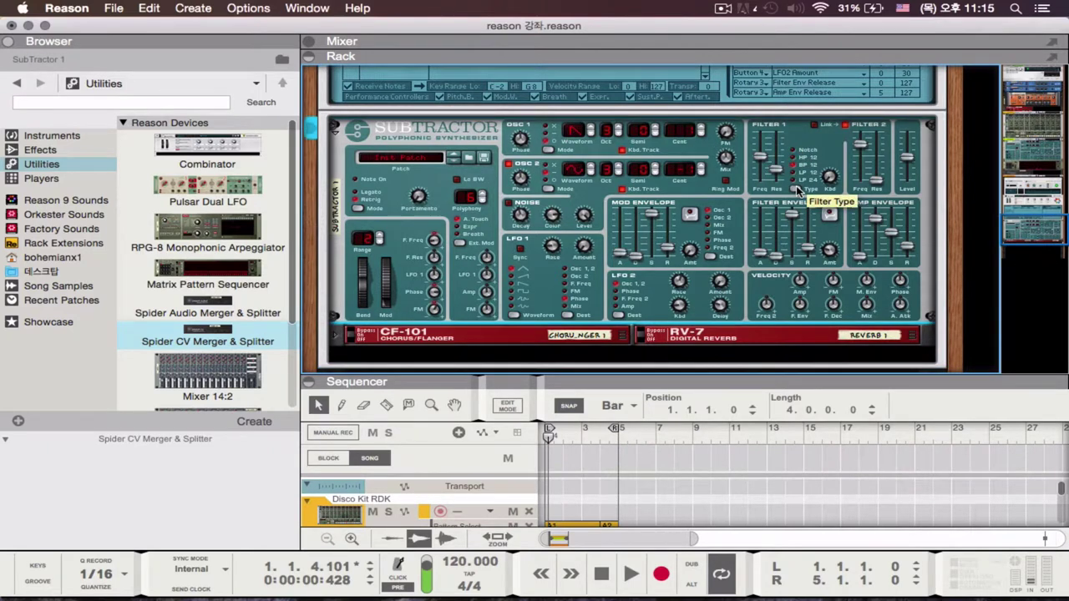
key(space)
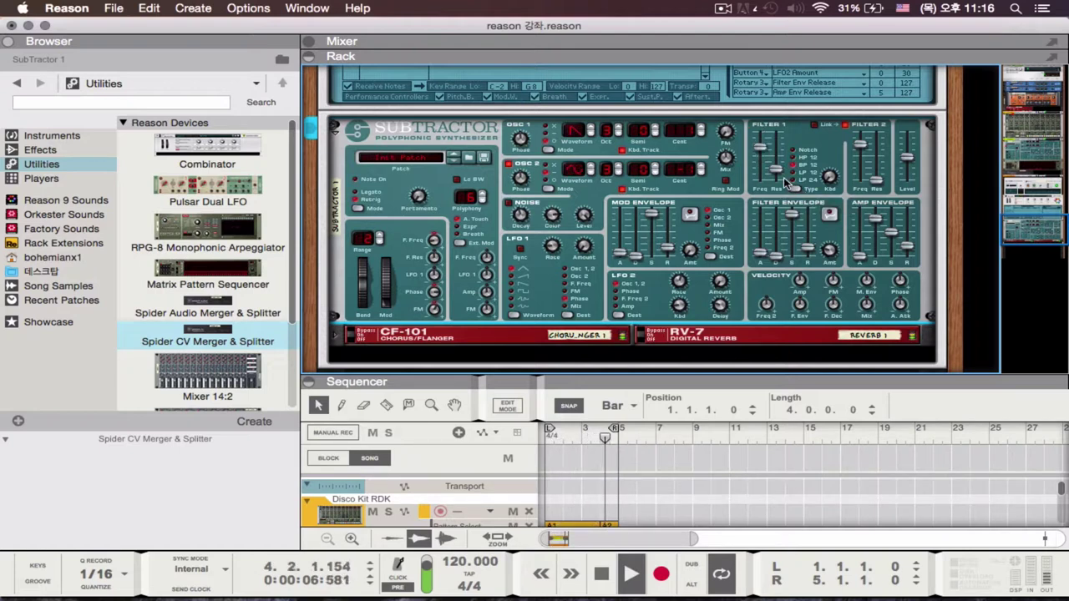
key(space)
Enlarge the sequencer area to view the song's tracks, and settle on a medium height below the Combinator's programmer.
scroll(732, 233, up, 5)
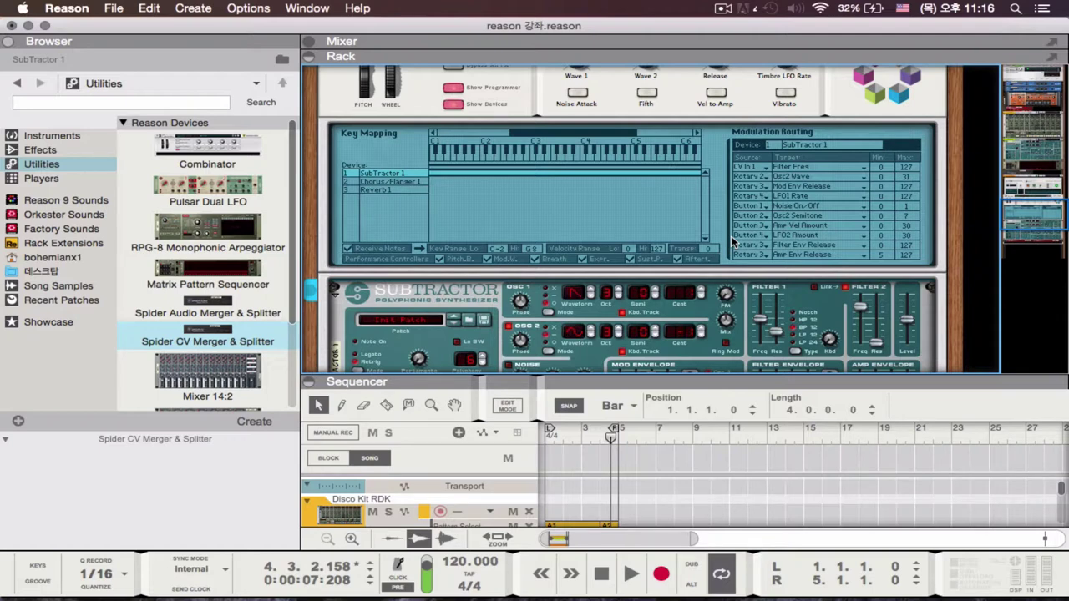
drag(649, 384, 660, 231)
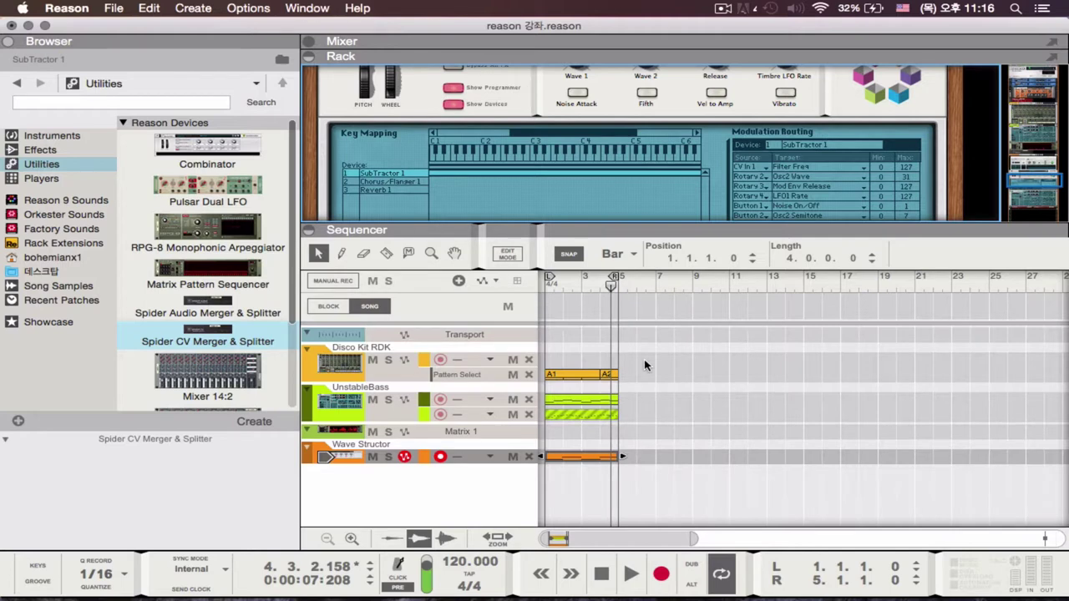
drag(641, 224, 501, 324)
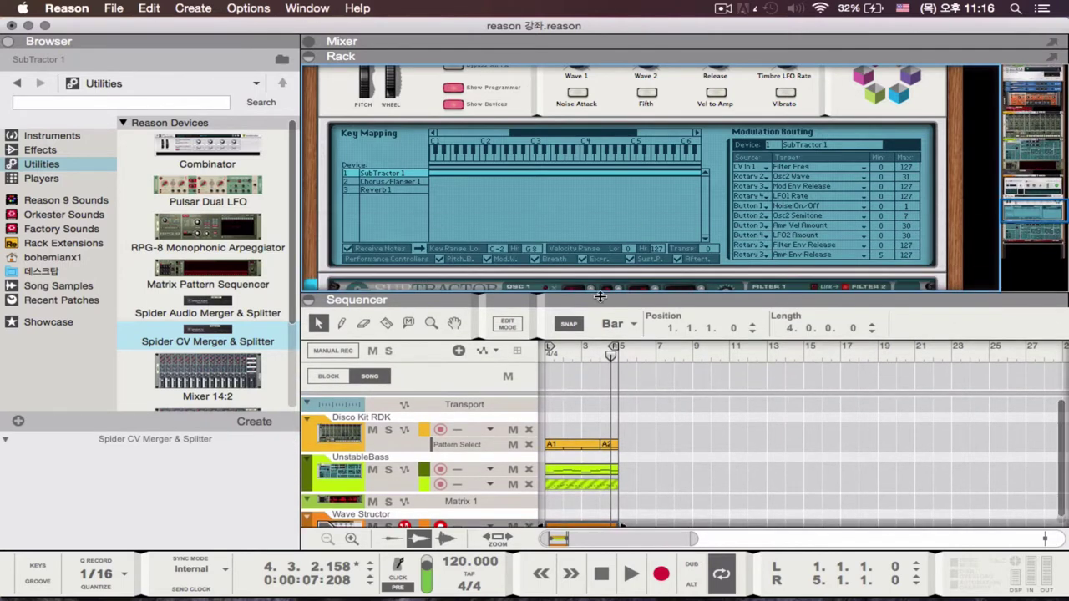
scroll(245, 303, down, 3)
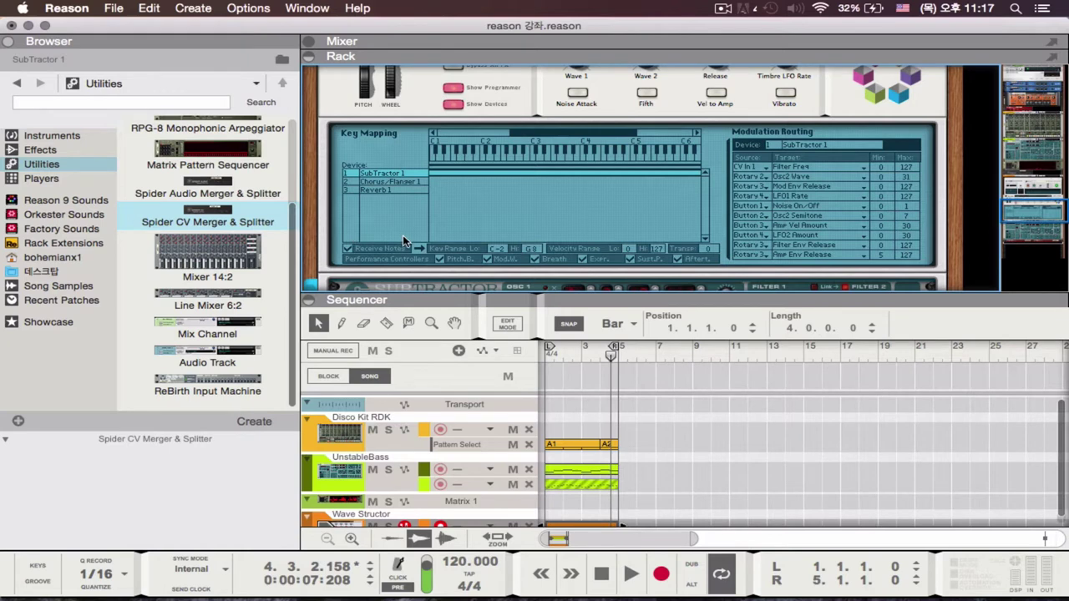
scroll(402, 235, down, 3)
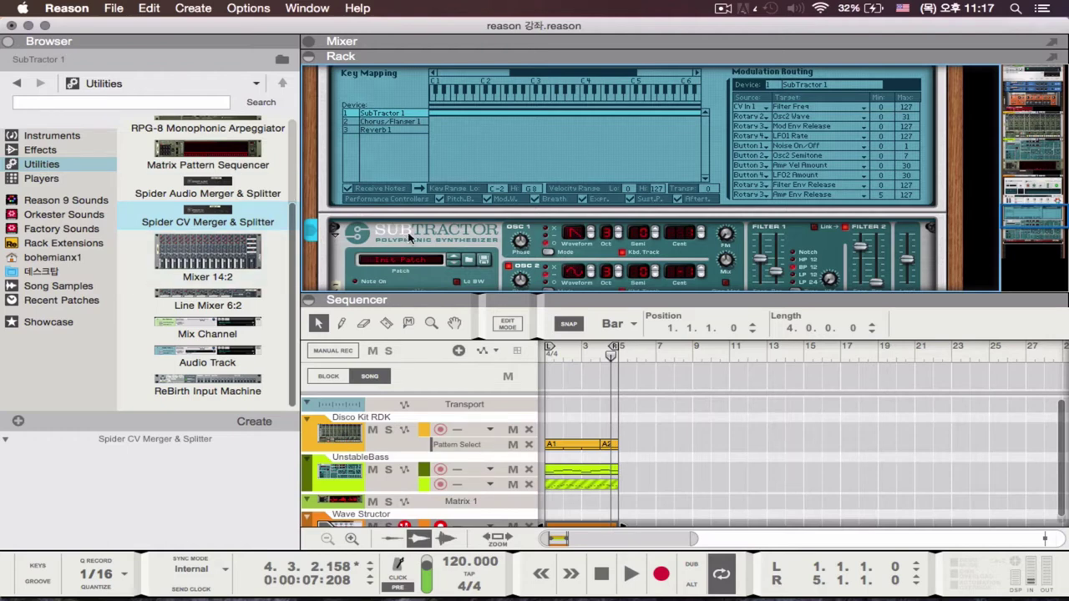
scroll(405, 240, down, 5)
scroll(407, 238, down, 8)
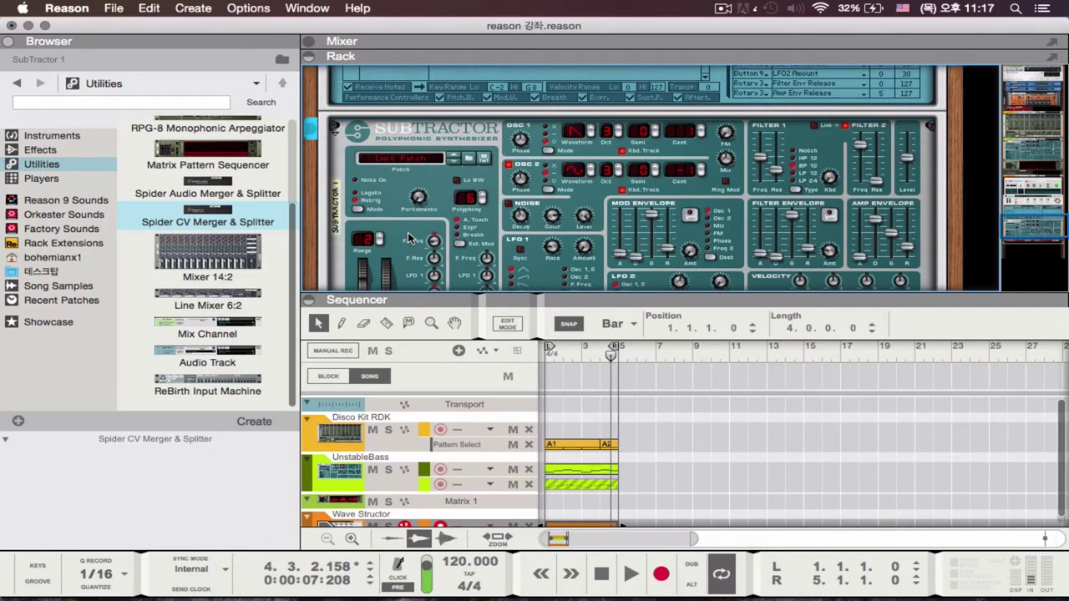
scroll(408, 238, up, 5)
scroll(408, 237, up, 7)
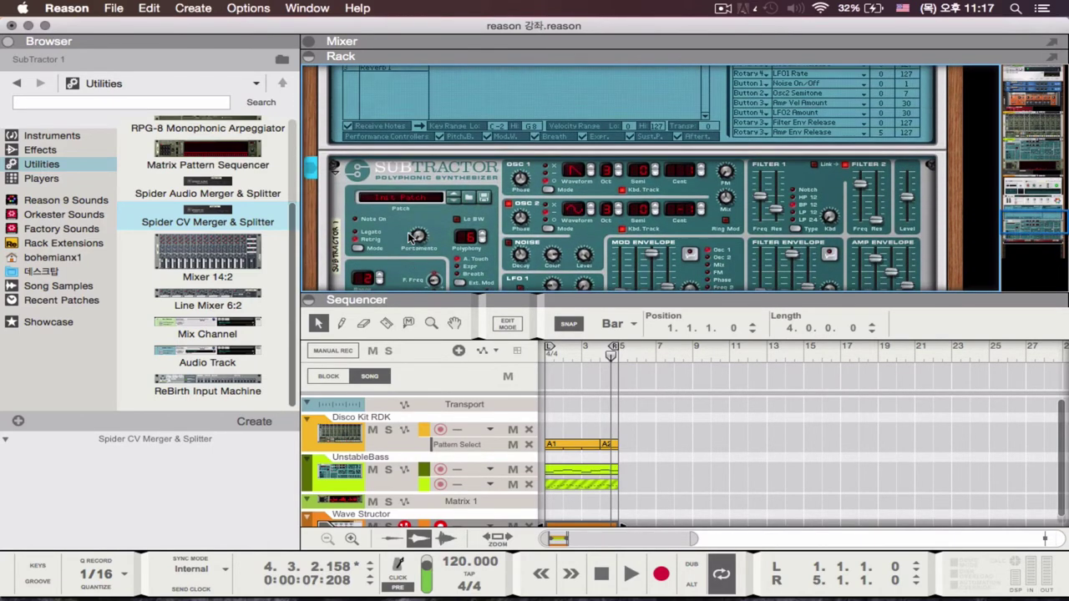